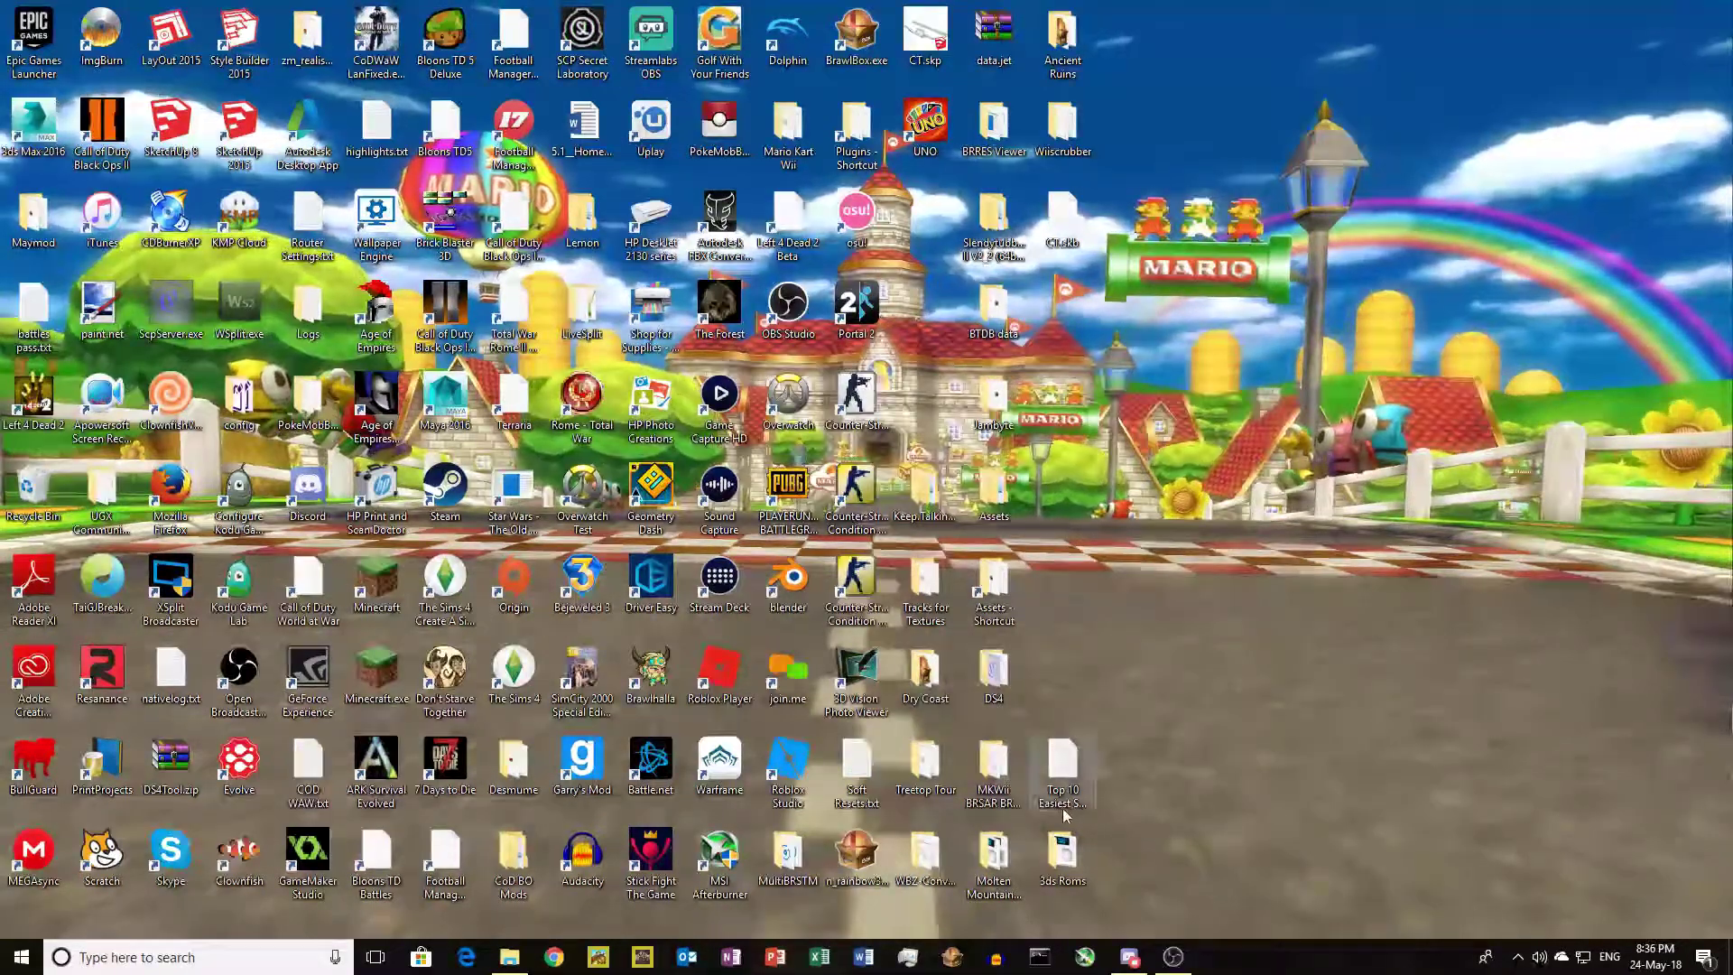
Step: Point Command Prompt at the Treetop Tour folder by cd-ing to its copied path
double_click(925, 760)
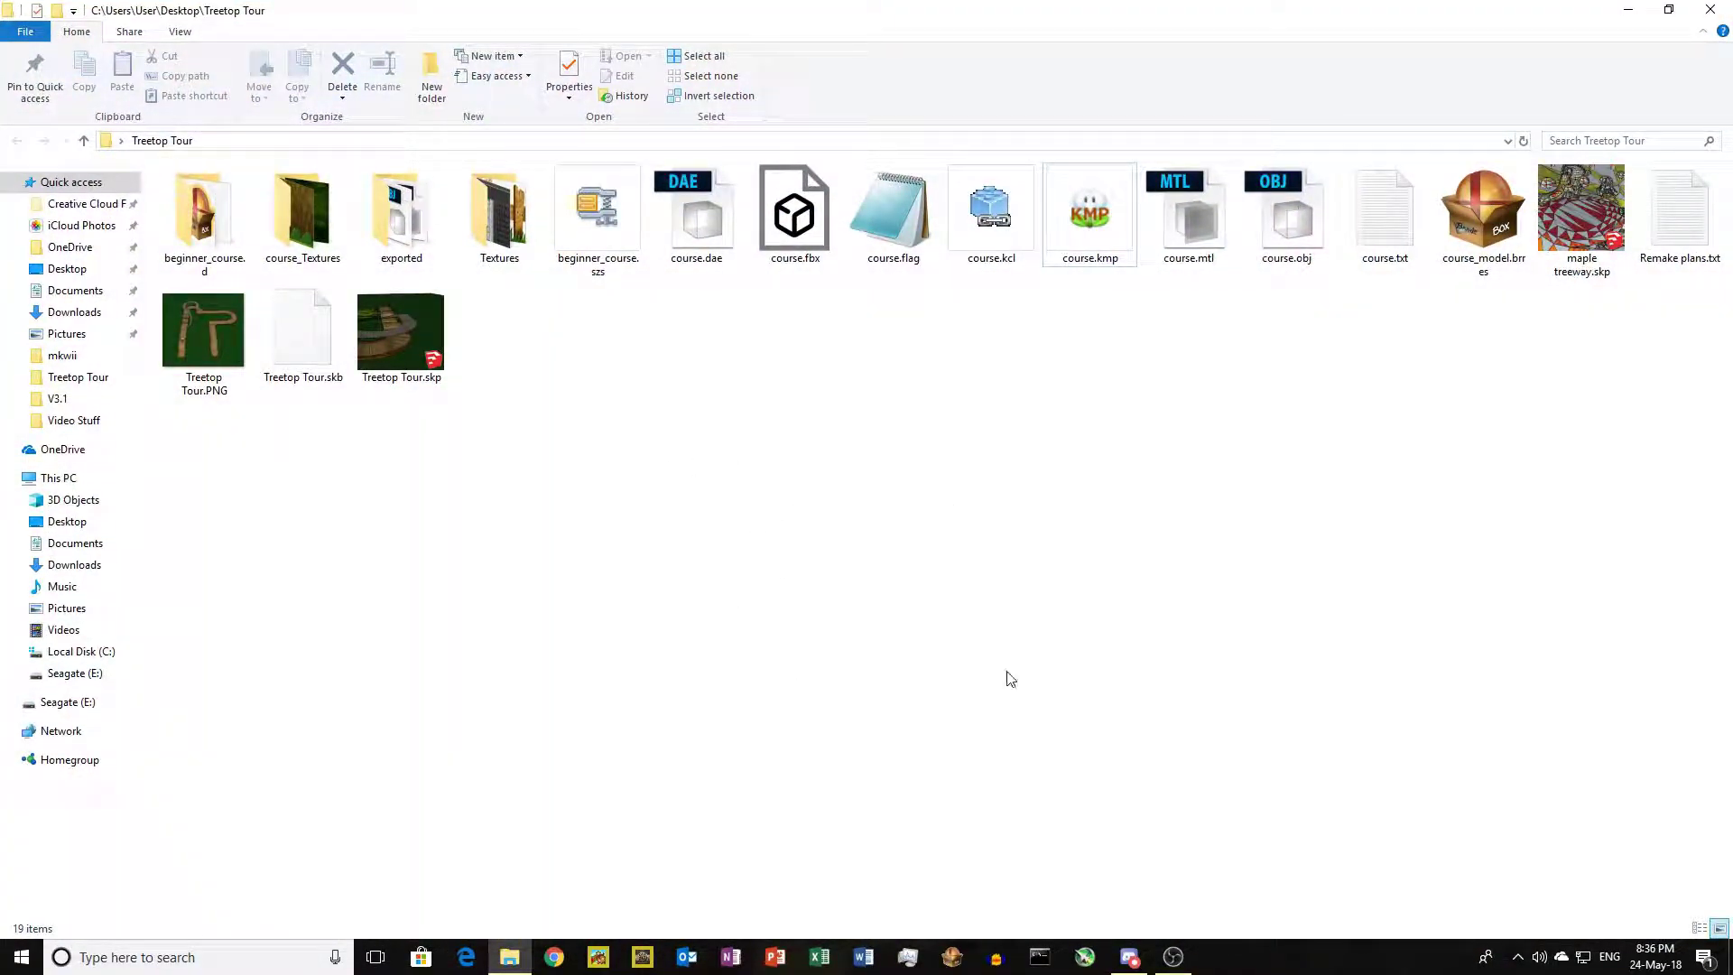
left_click(1039, 955)
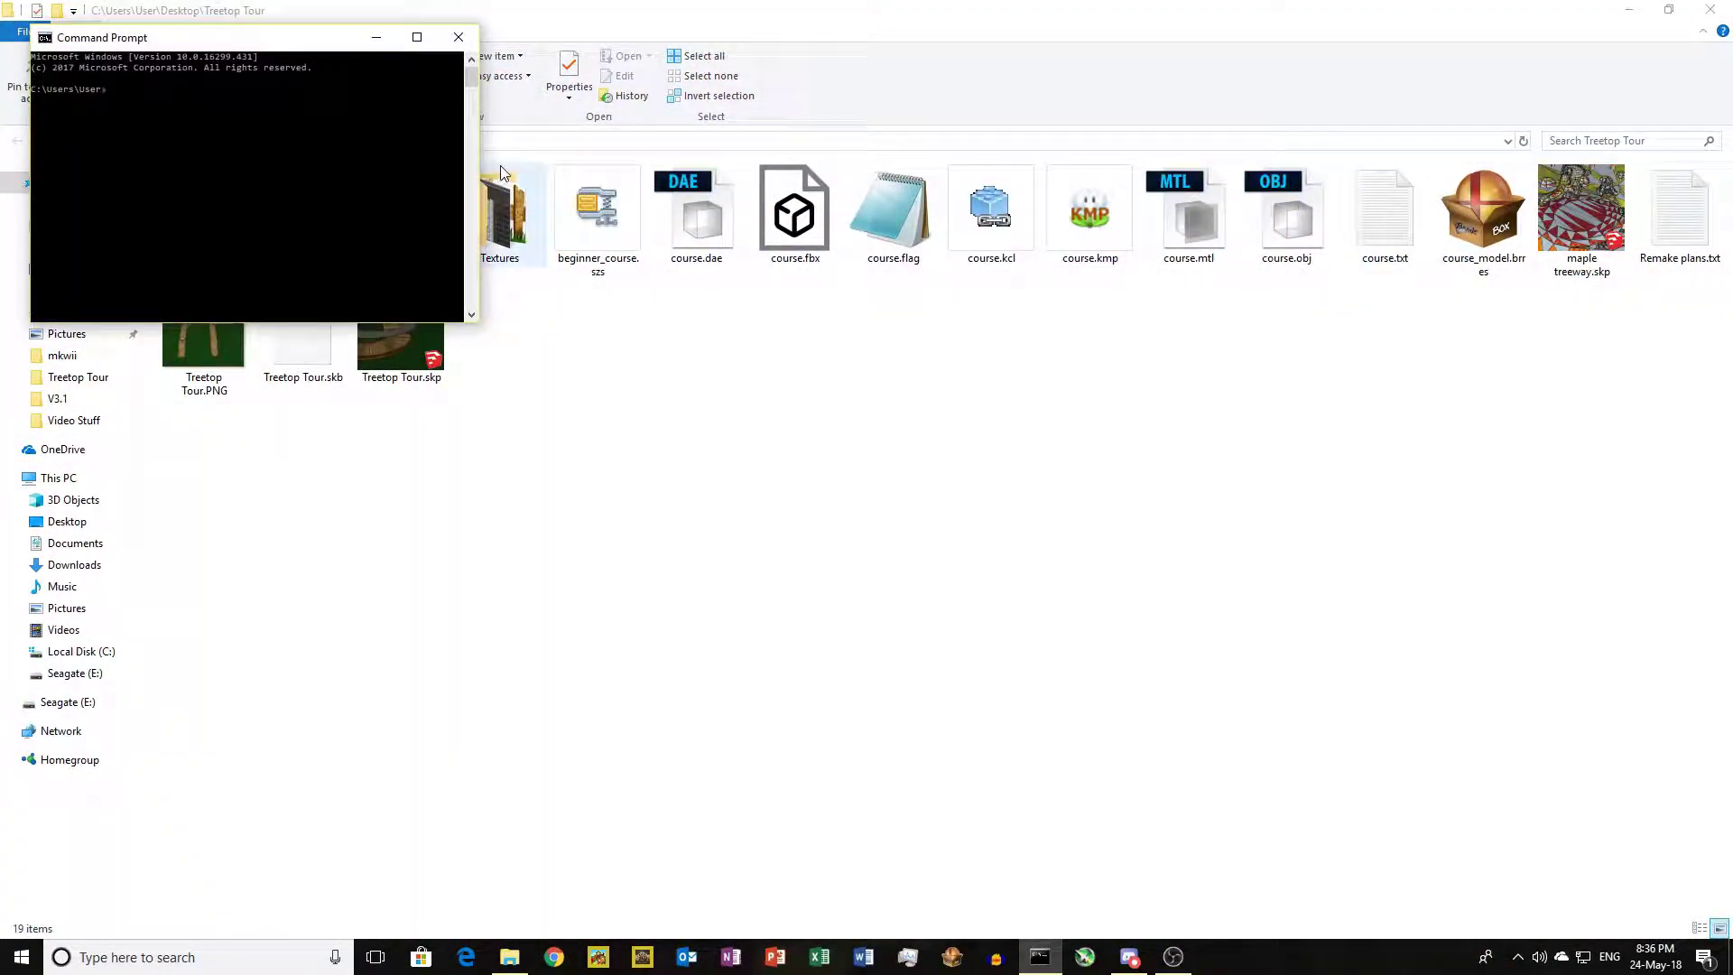
left_click(608, 141)
key("ctrl+c")
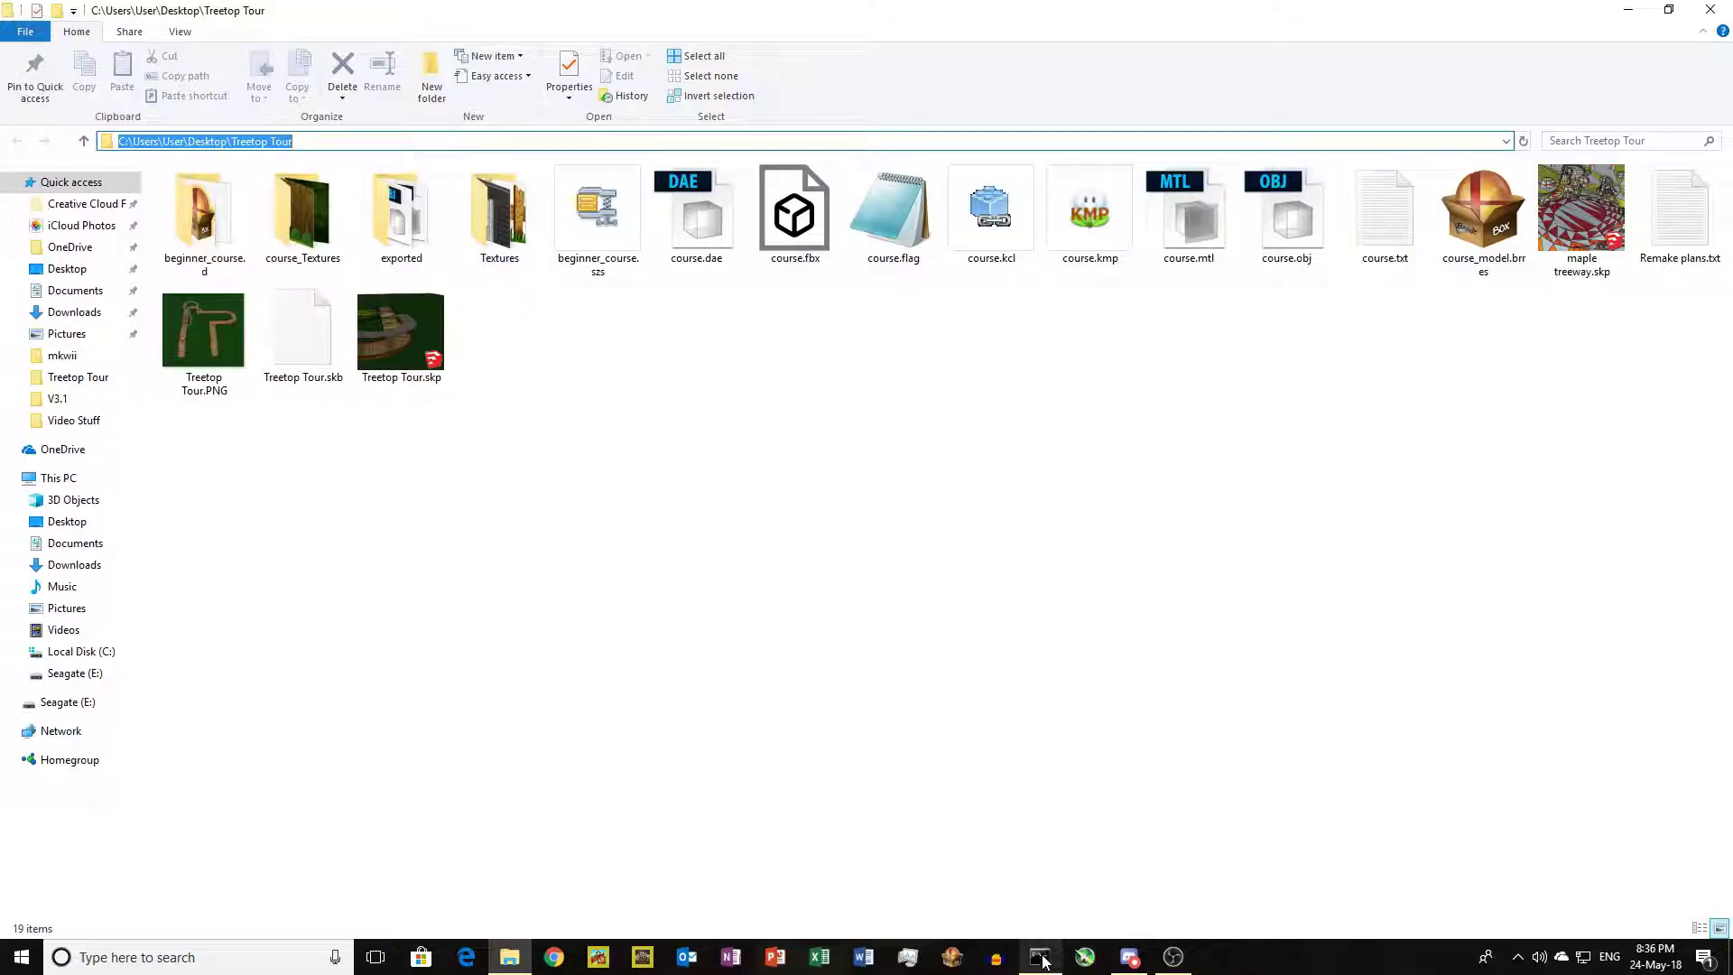
left_click(1040, 956)
type("cd")
key("ctrl+v")
key("Return")
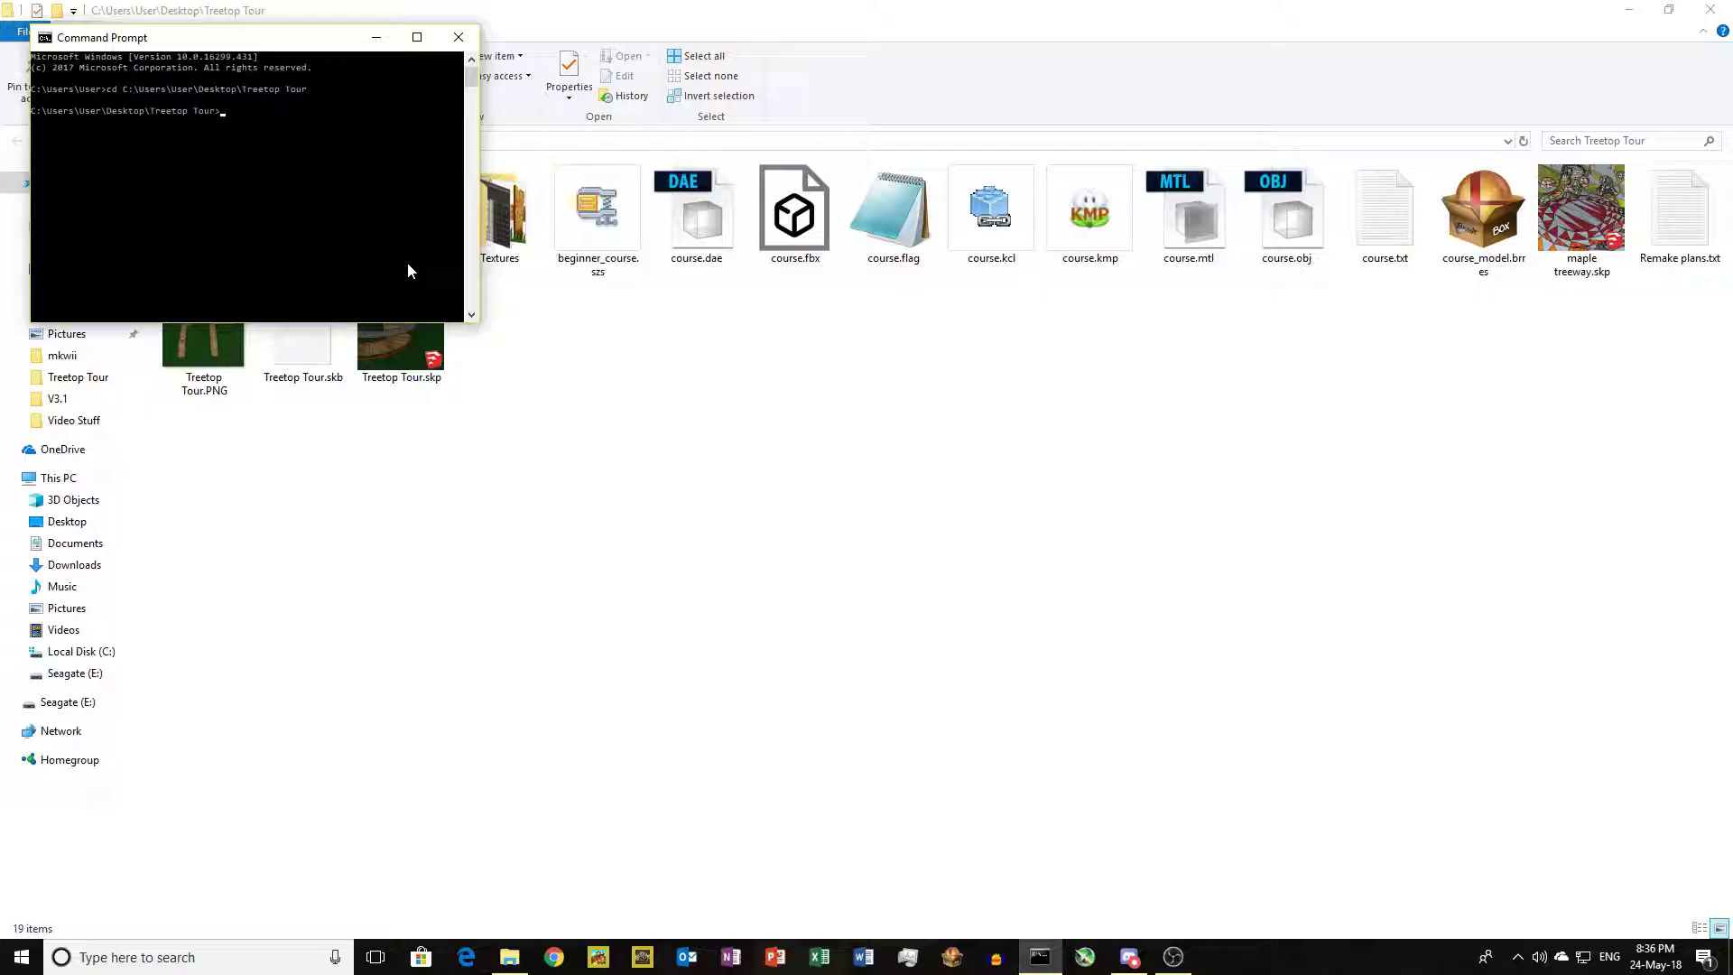
Step: Run wkmpt decode course.kmp, deleting the old course.txt so a fresh one is generated
type("wkmpt decode course.kmp")
key("Return")
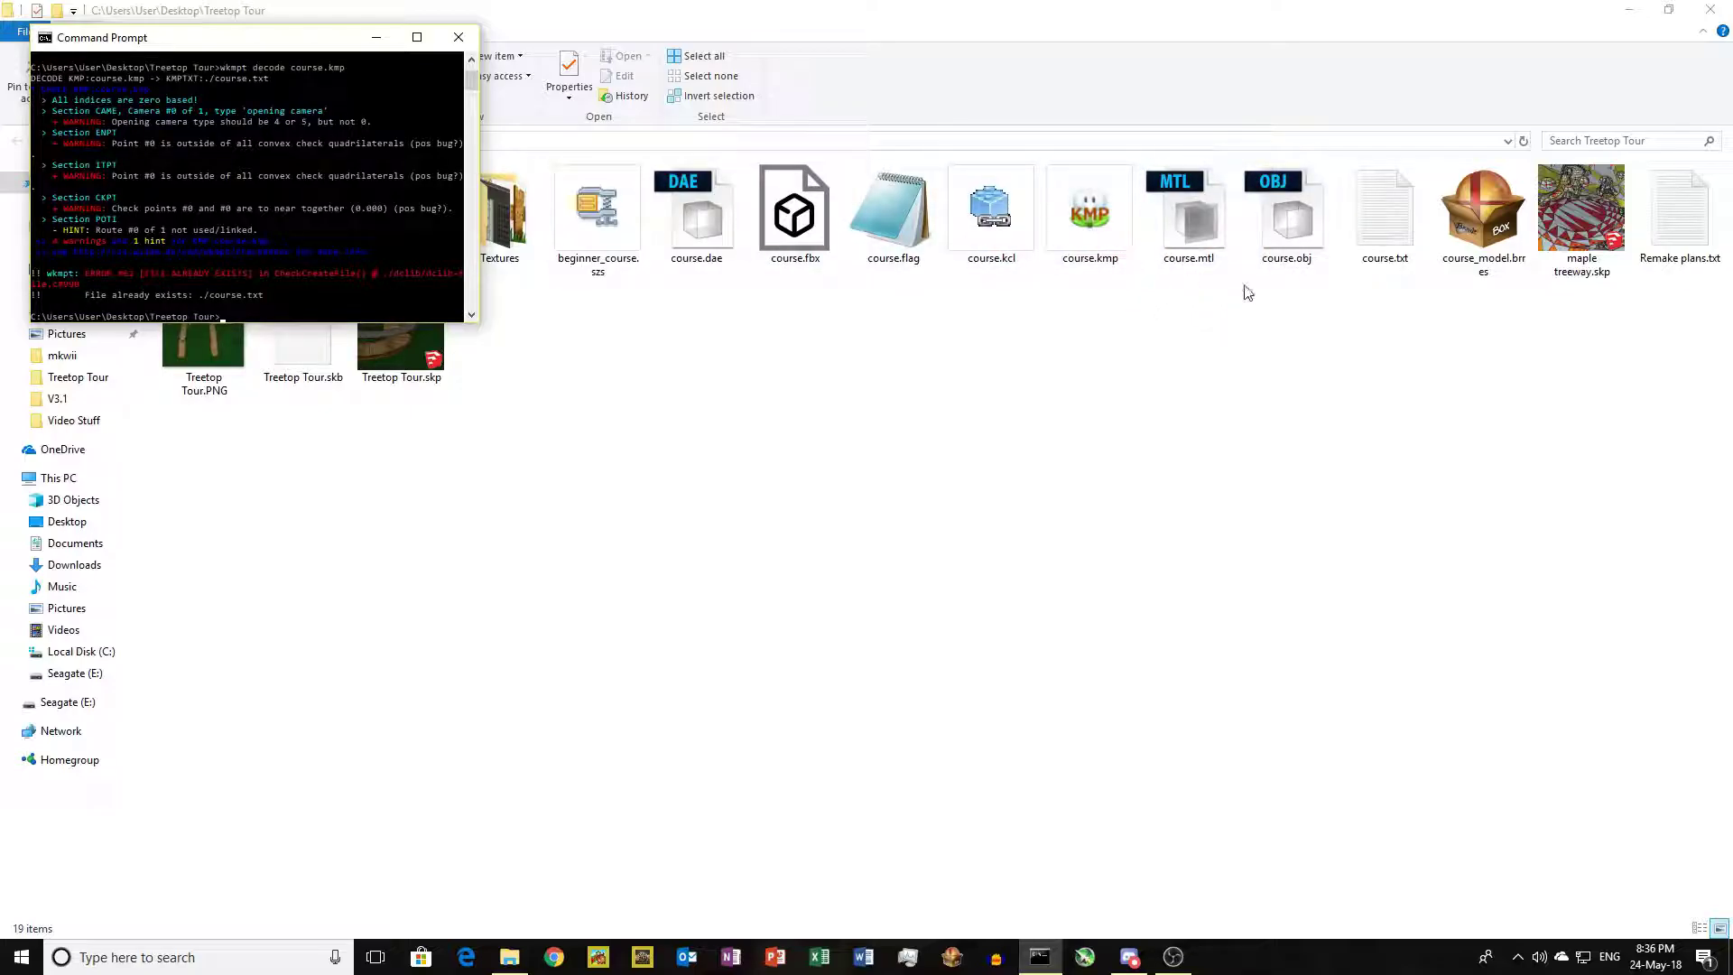
left_click(1388, 240)
key("Delete")
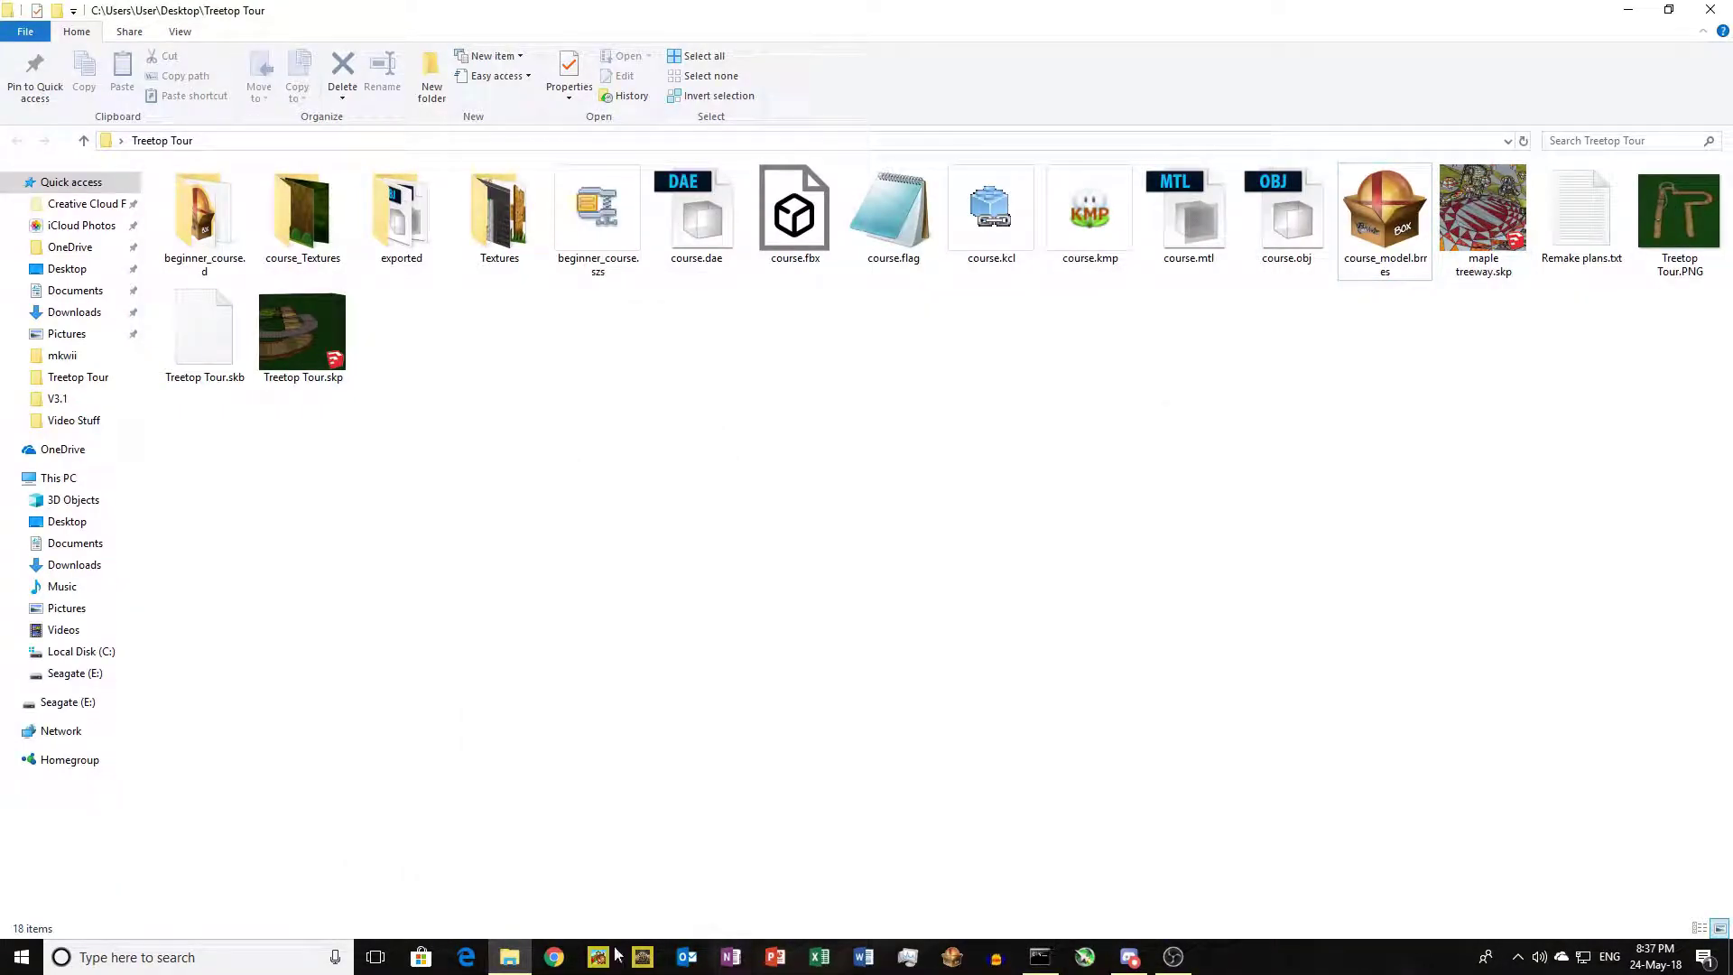
left_click(1039, 957)
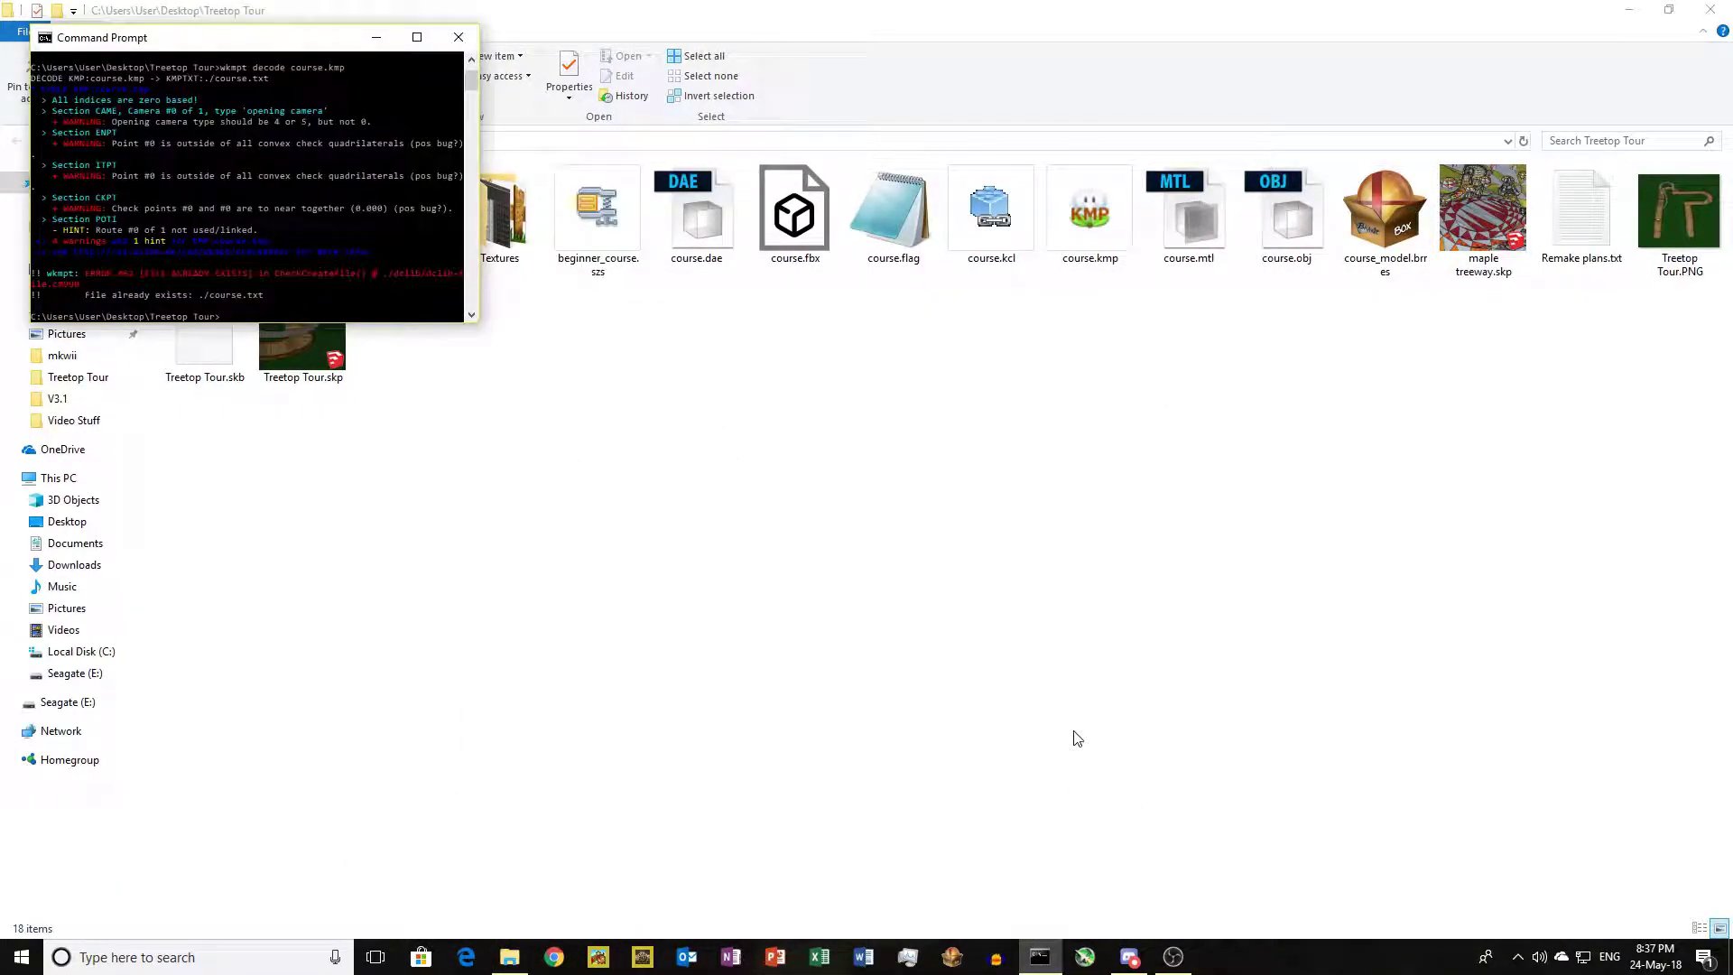
key("Up")
key("Return")
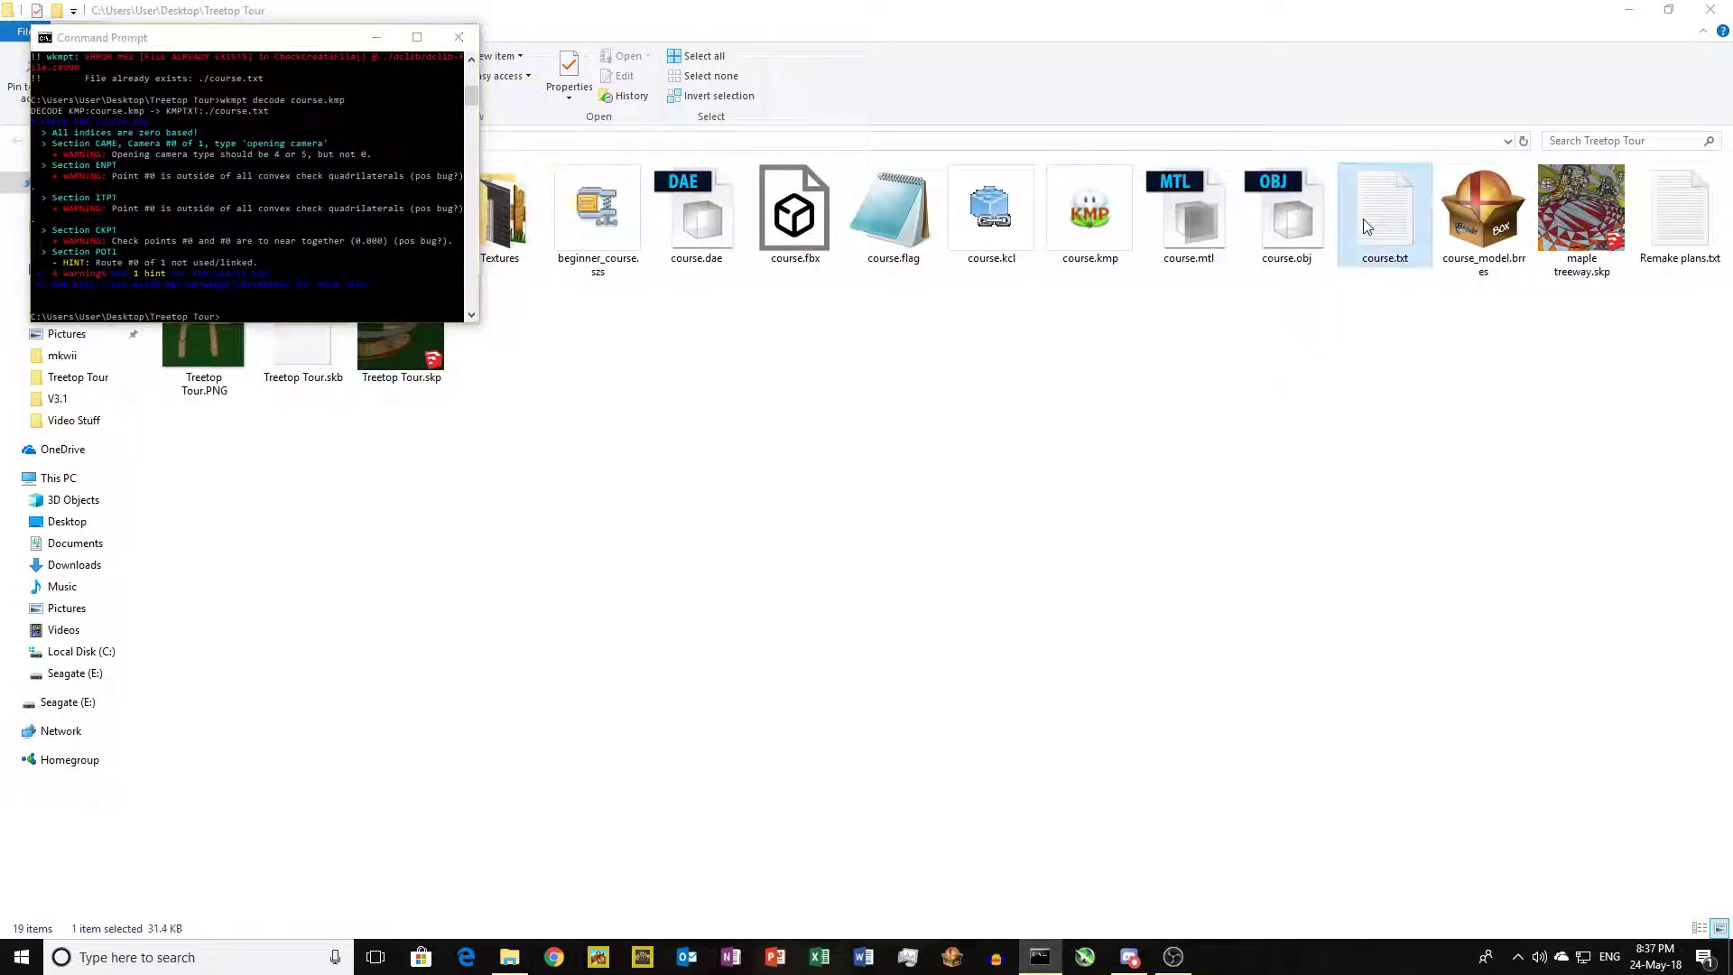
Step: Open course.txt maximized in Notepad and scroll to the [CNPT] section
double_click(1365, 226)
left_click(954, 160)
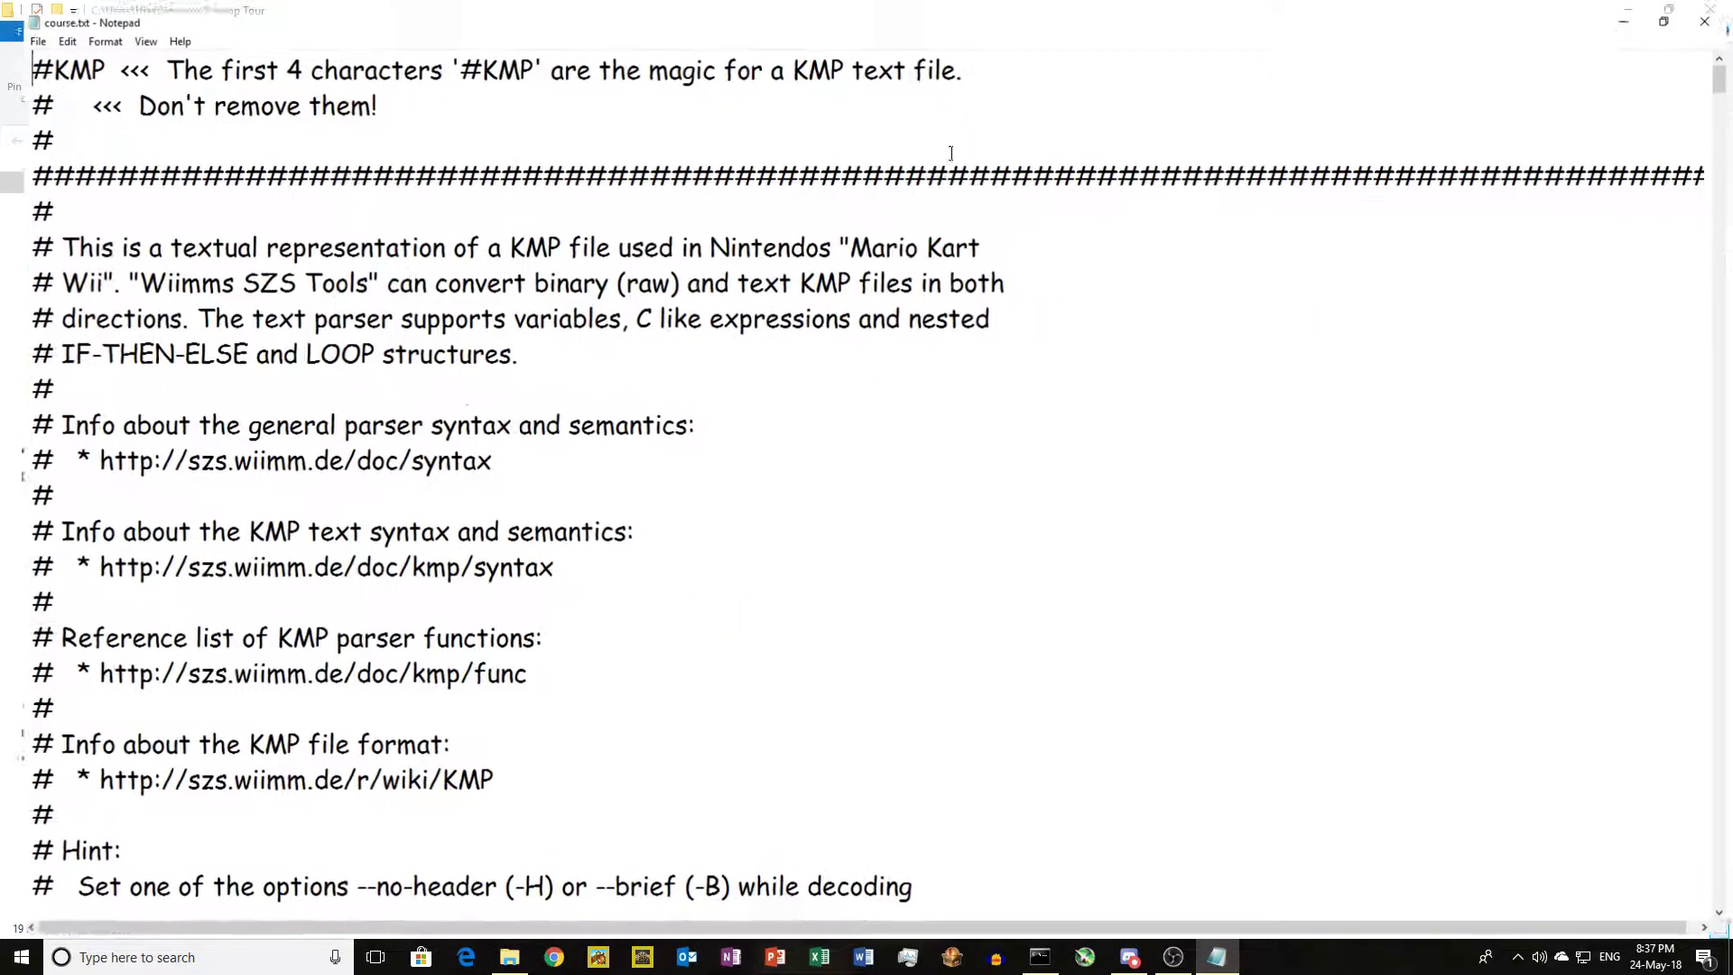
scroll(867, 410, "down", 20)
scroll(798, 501, "down", 20)
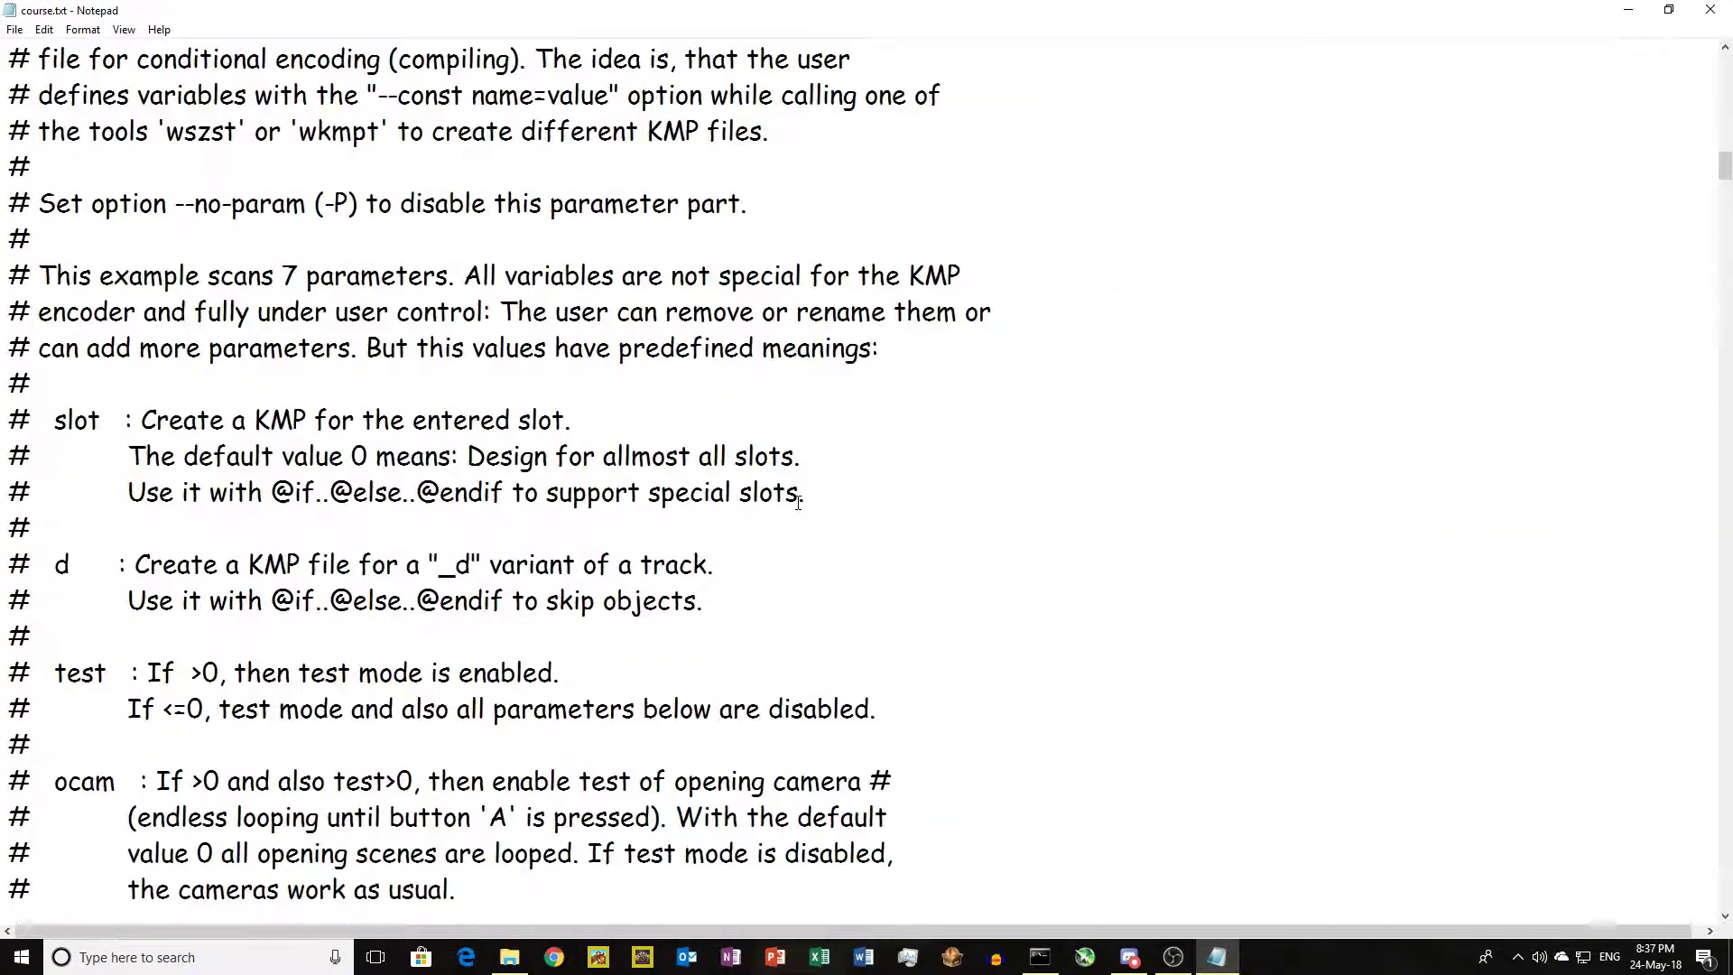
scroll(791, 541, "down", 20)
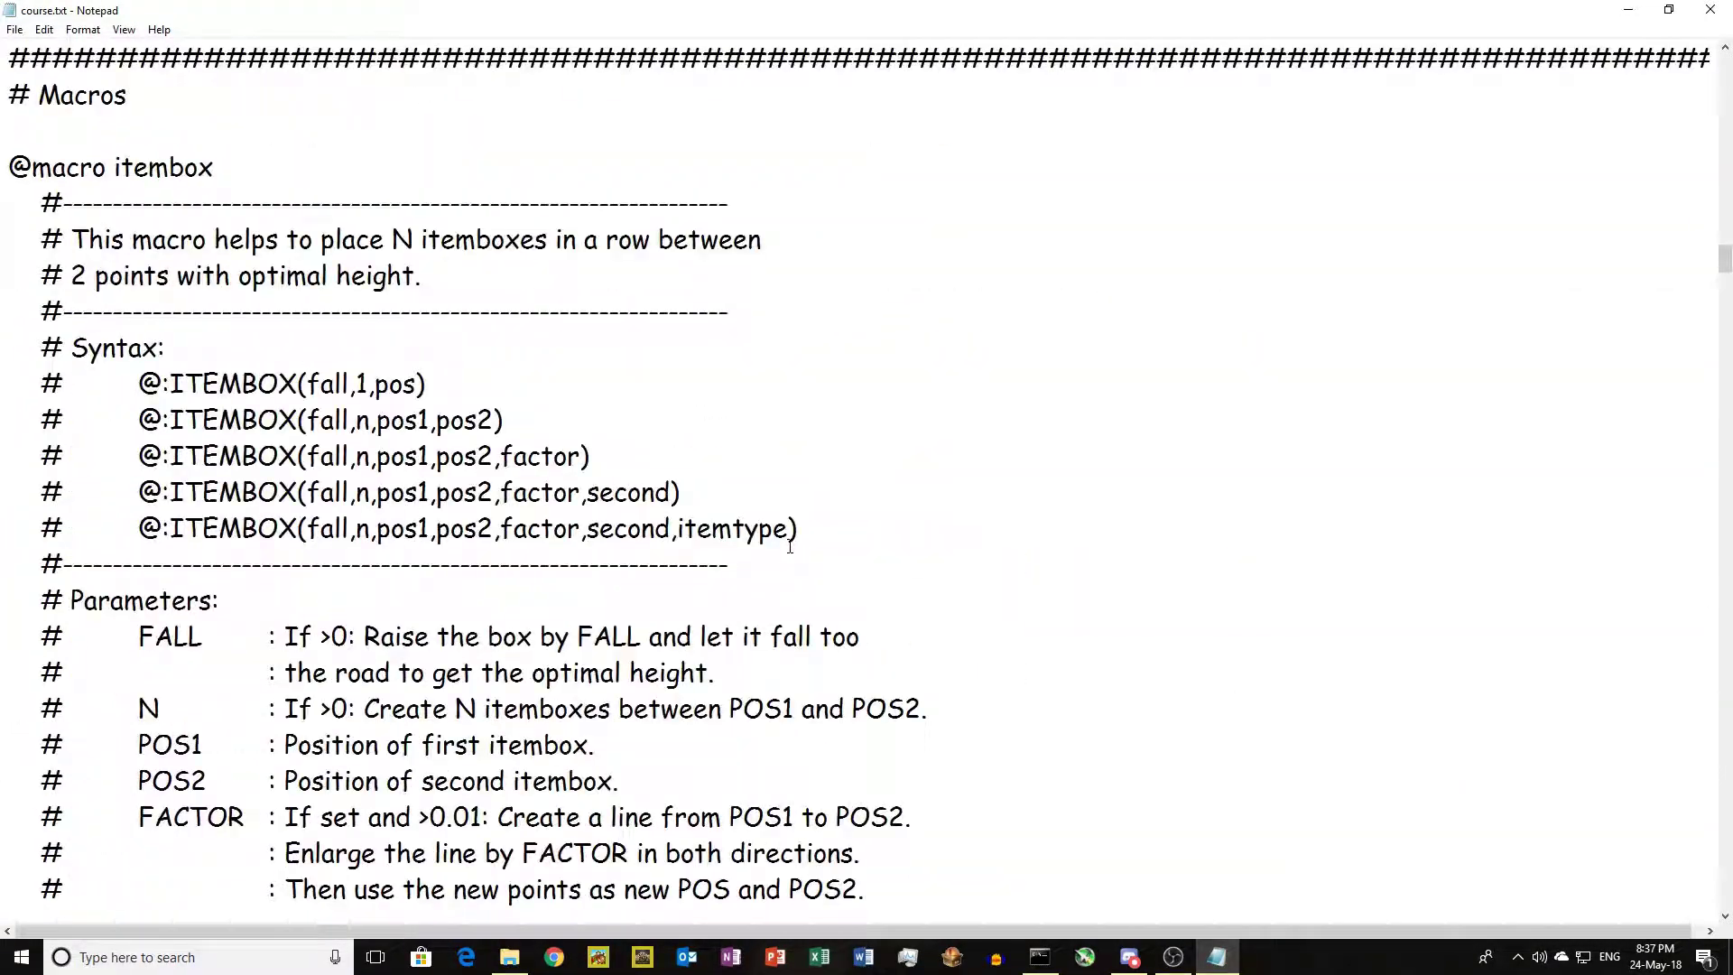
scroll(793, 545, "down", 12)
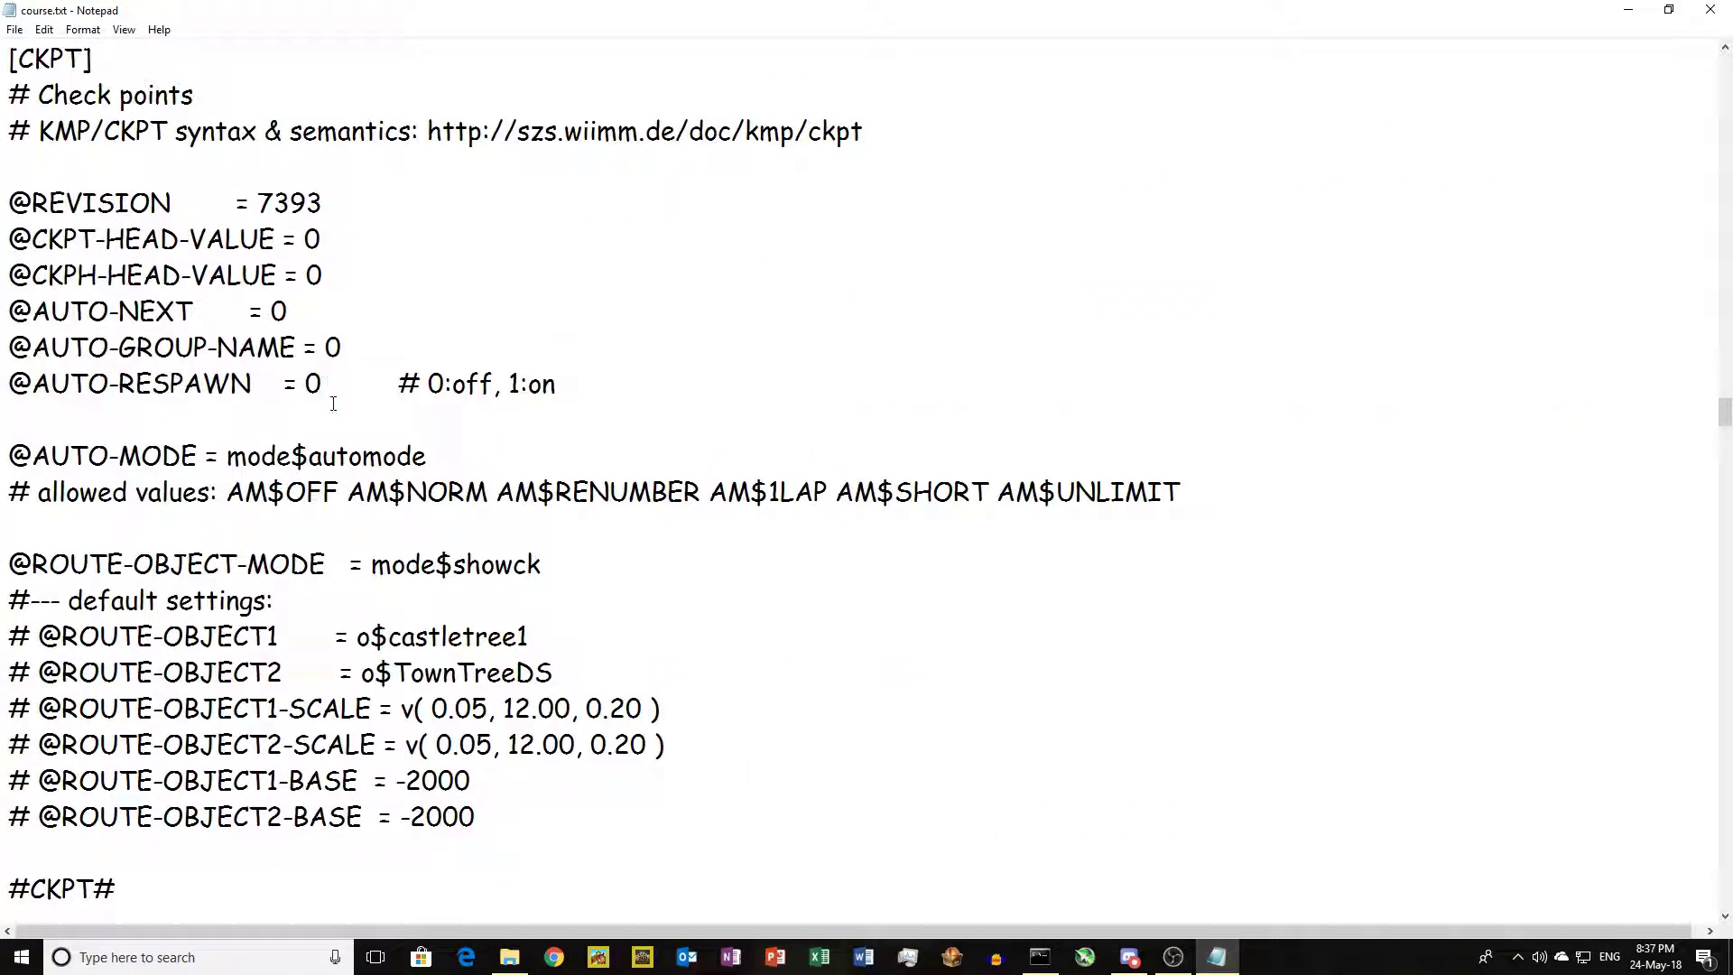
scroll(330, 386, "up", 1)
scroll(289, 417, "down", 16)
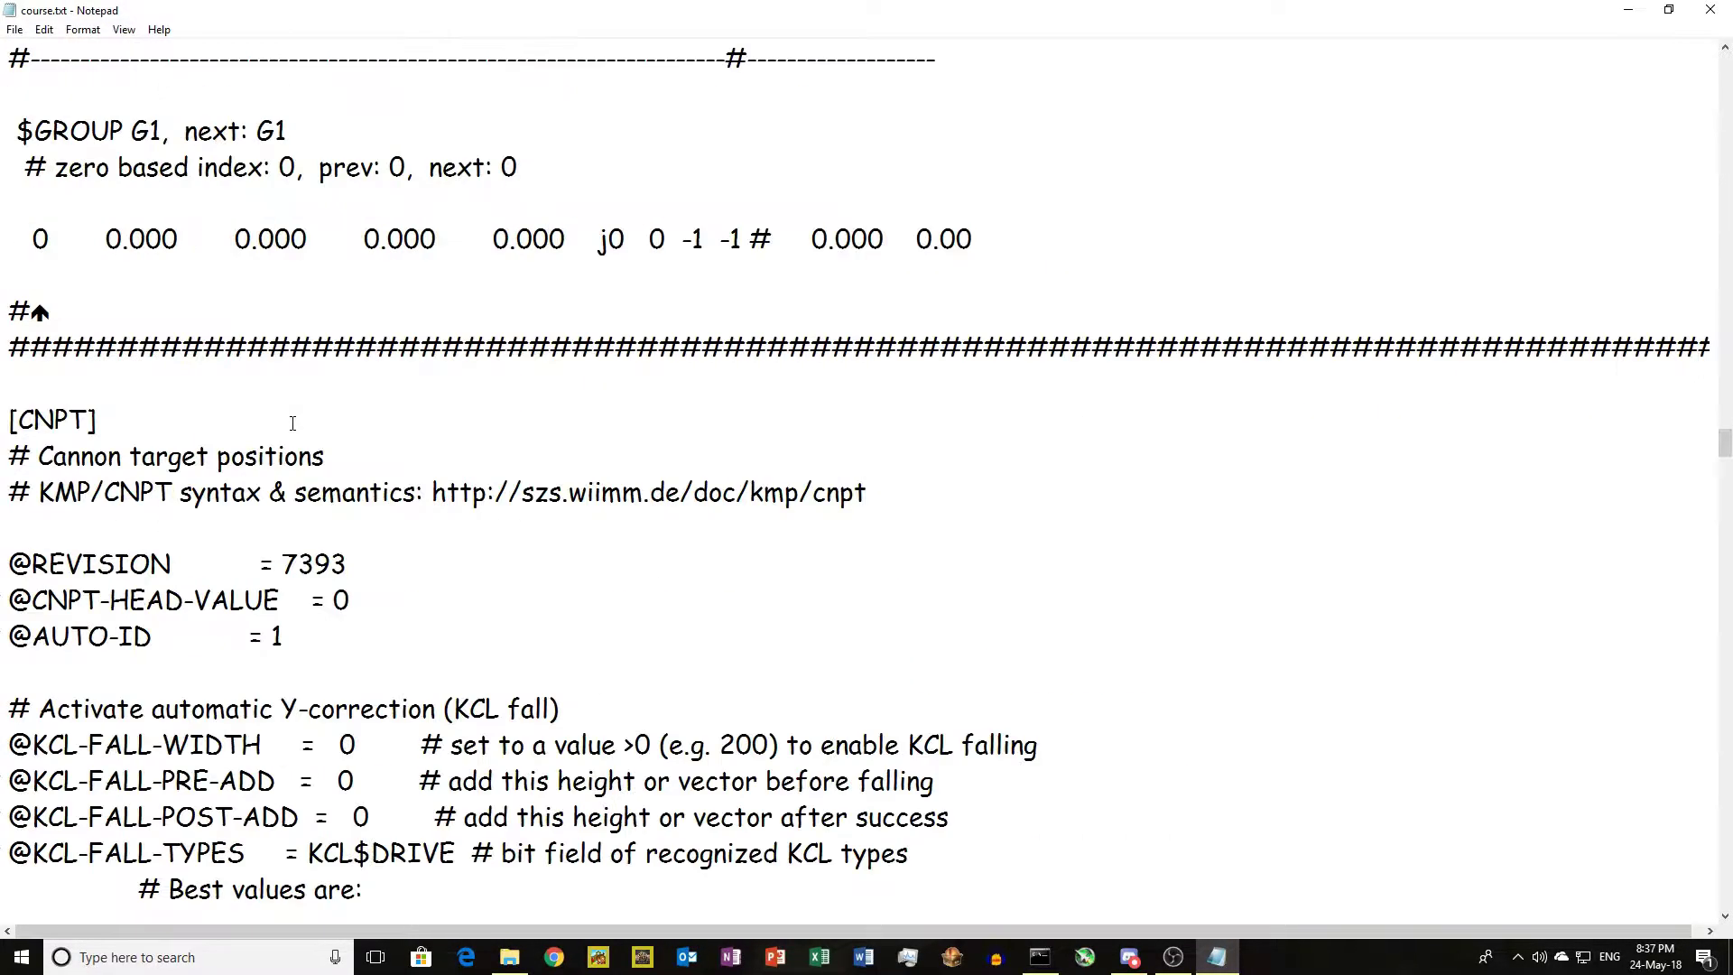
scroll(334, 523, "up", 4)
left_click(339, 528)
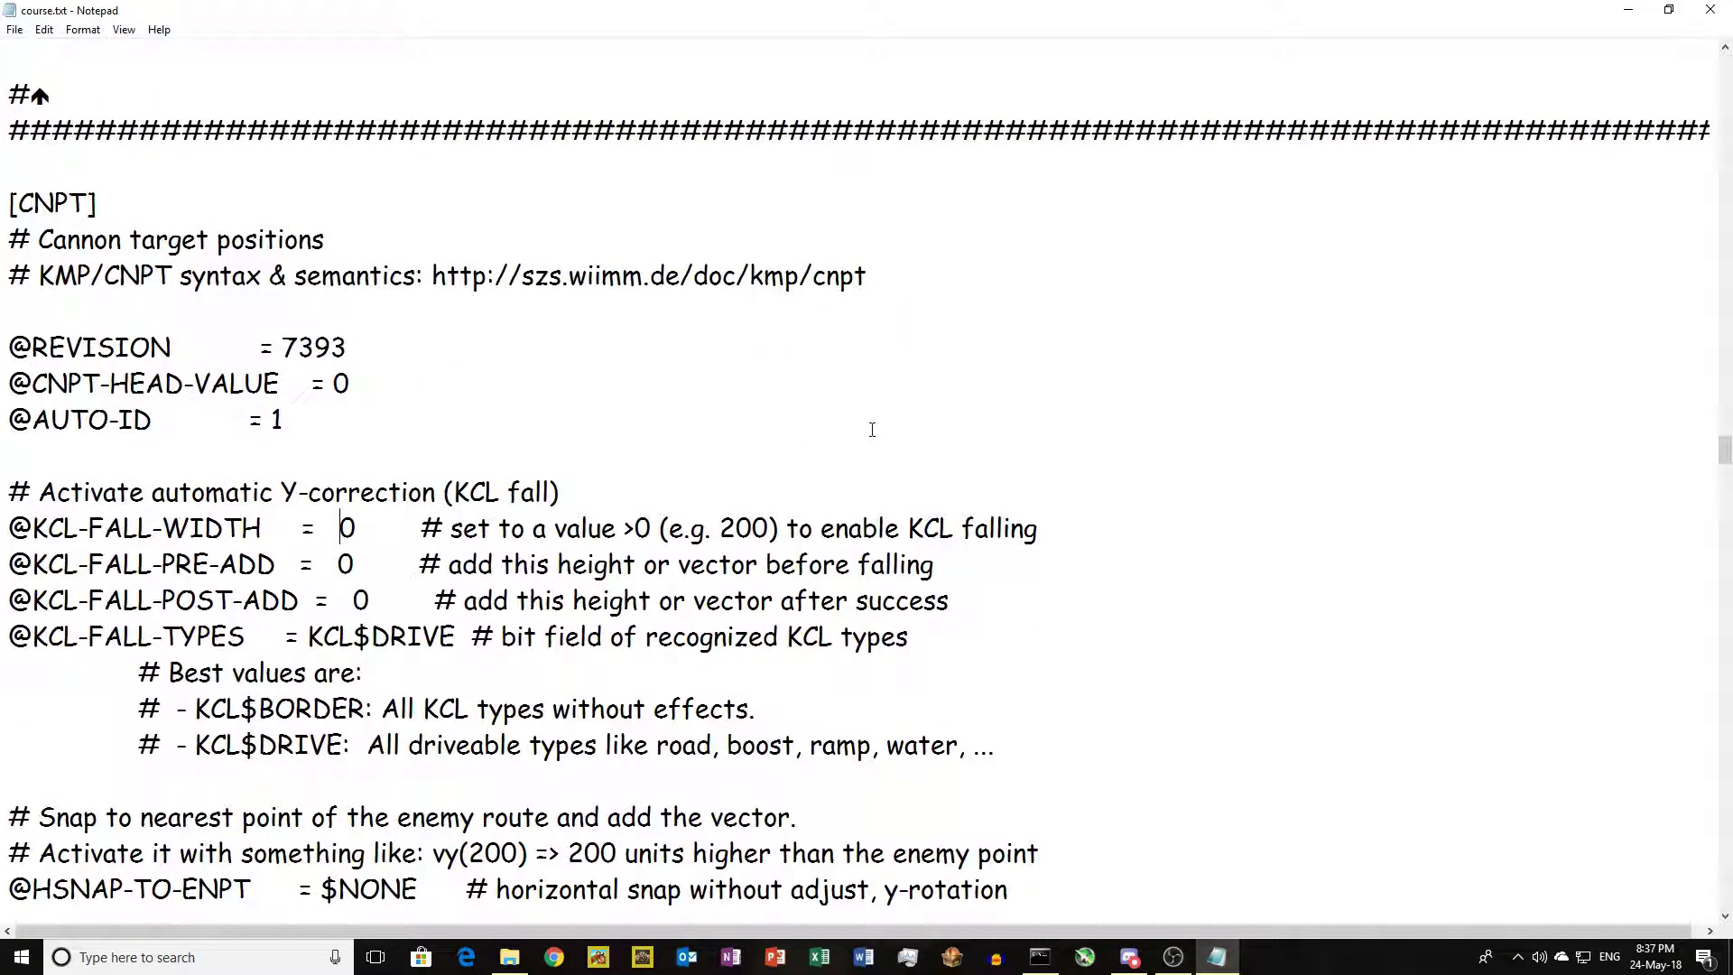
type("20")
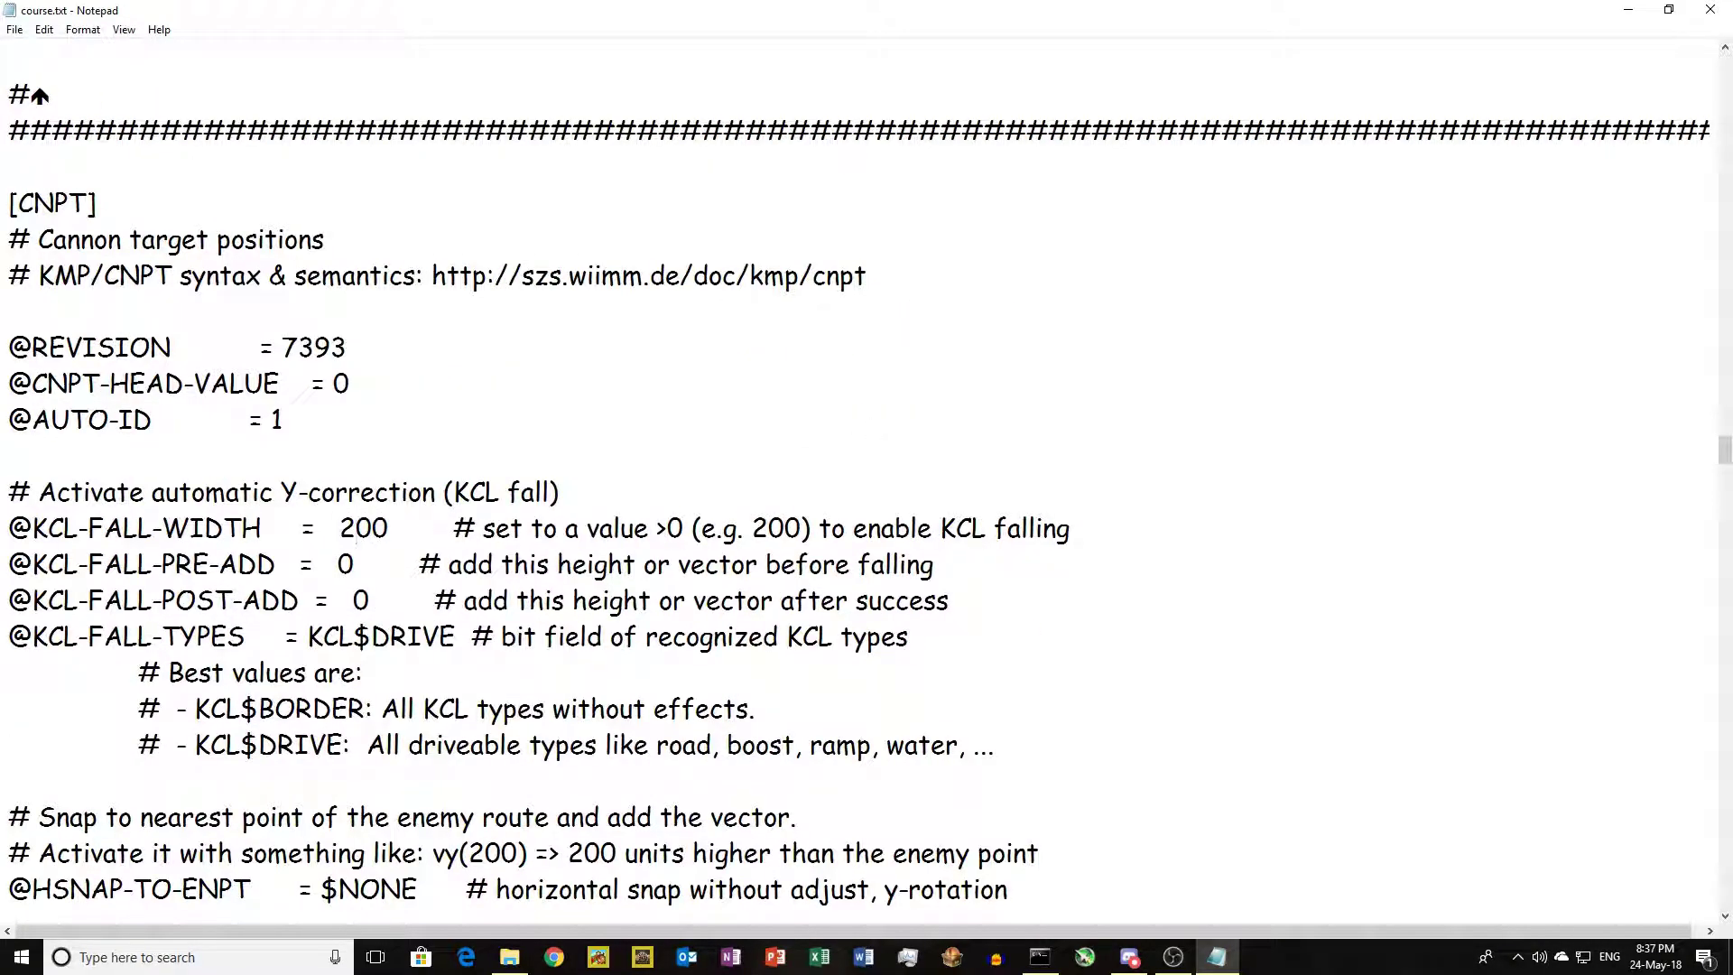
key("Down")
type("1")
key("Right")
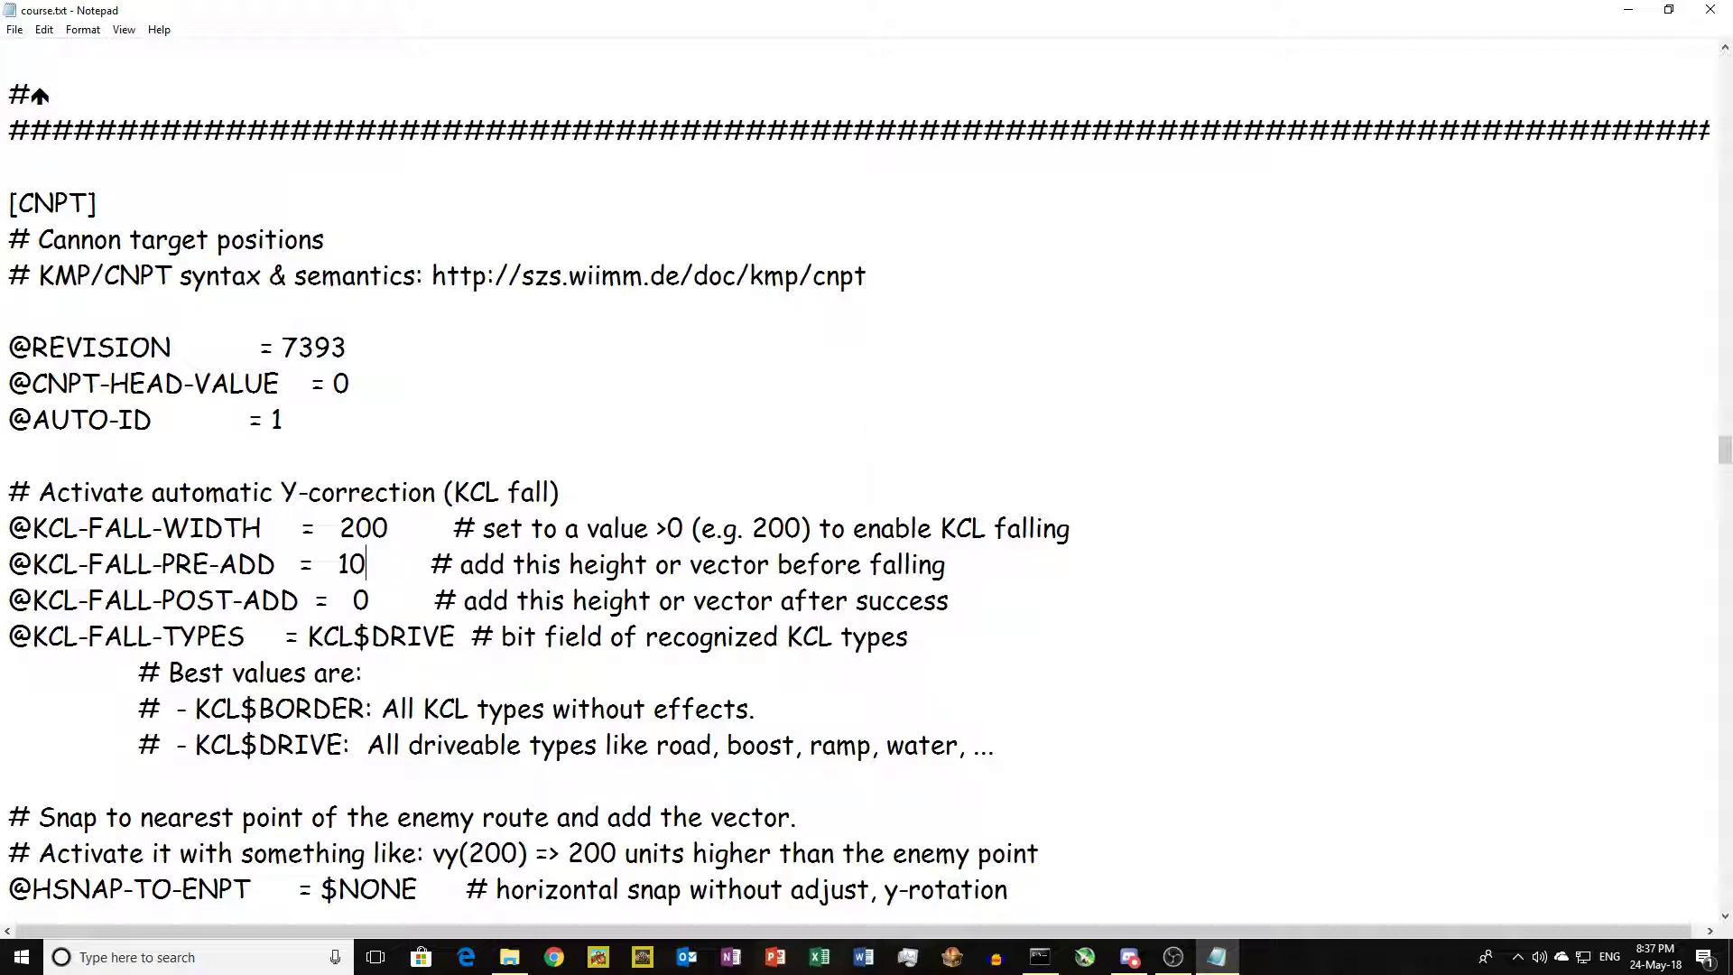
type("000")
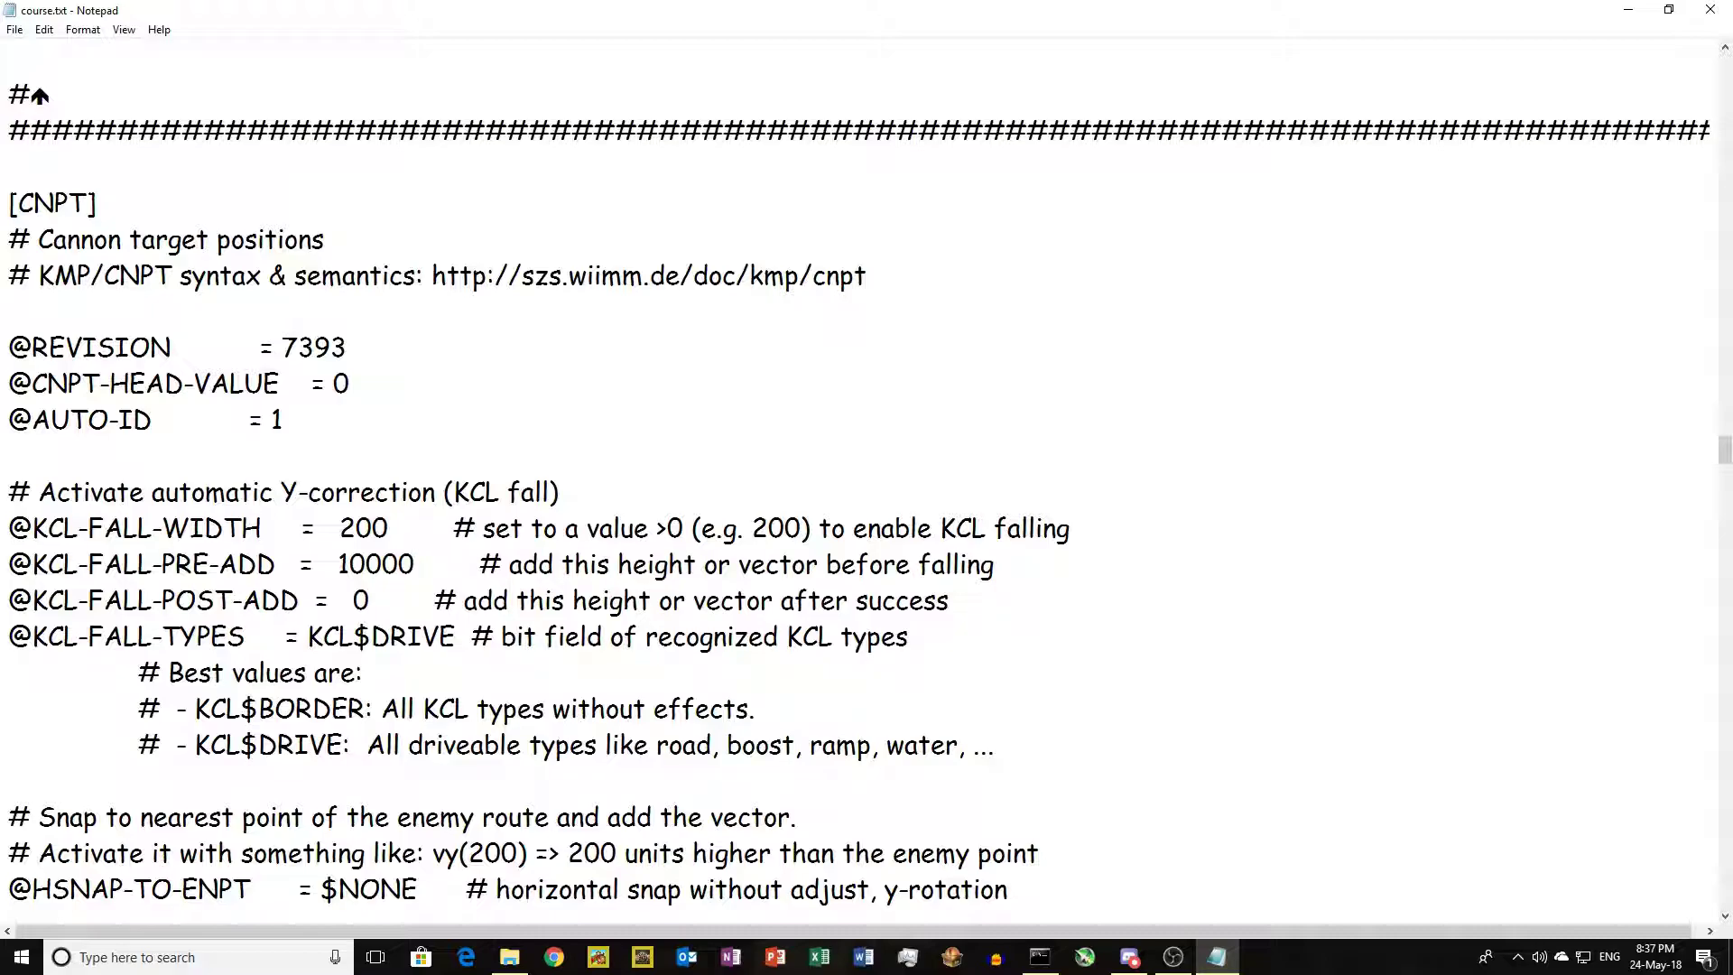
Step: Set KCL fall width to 200 and raise fall pre-add in the [ENPT] and [GOBJ] sections
scroll(1006, 437, "down", 12)
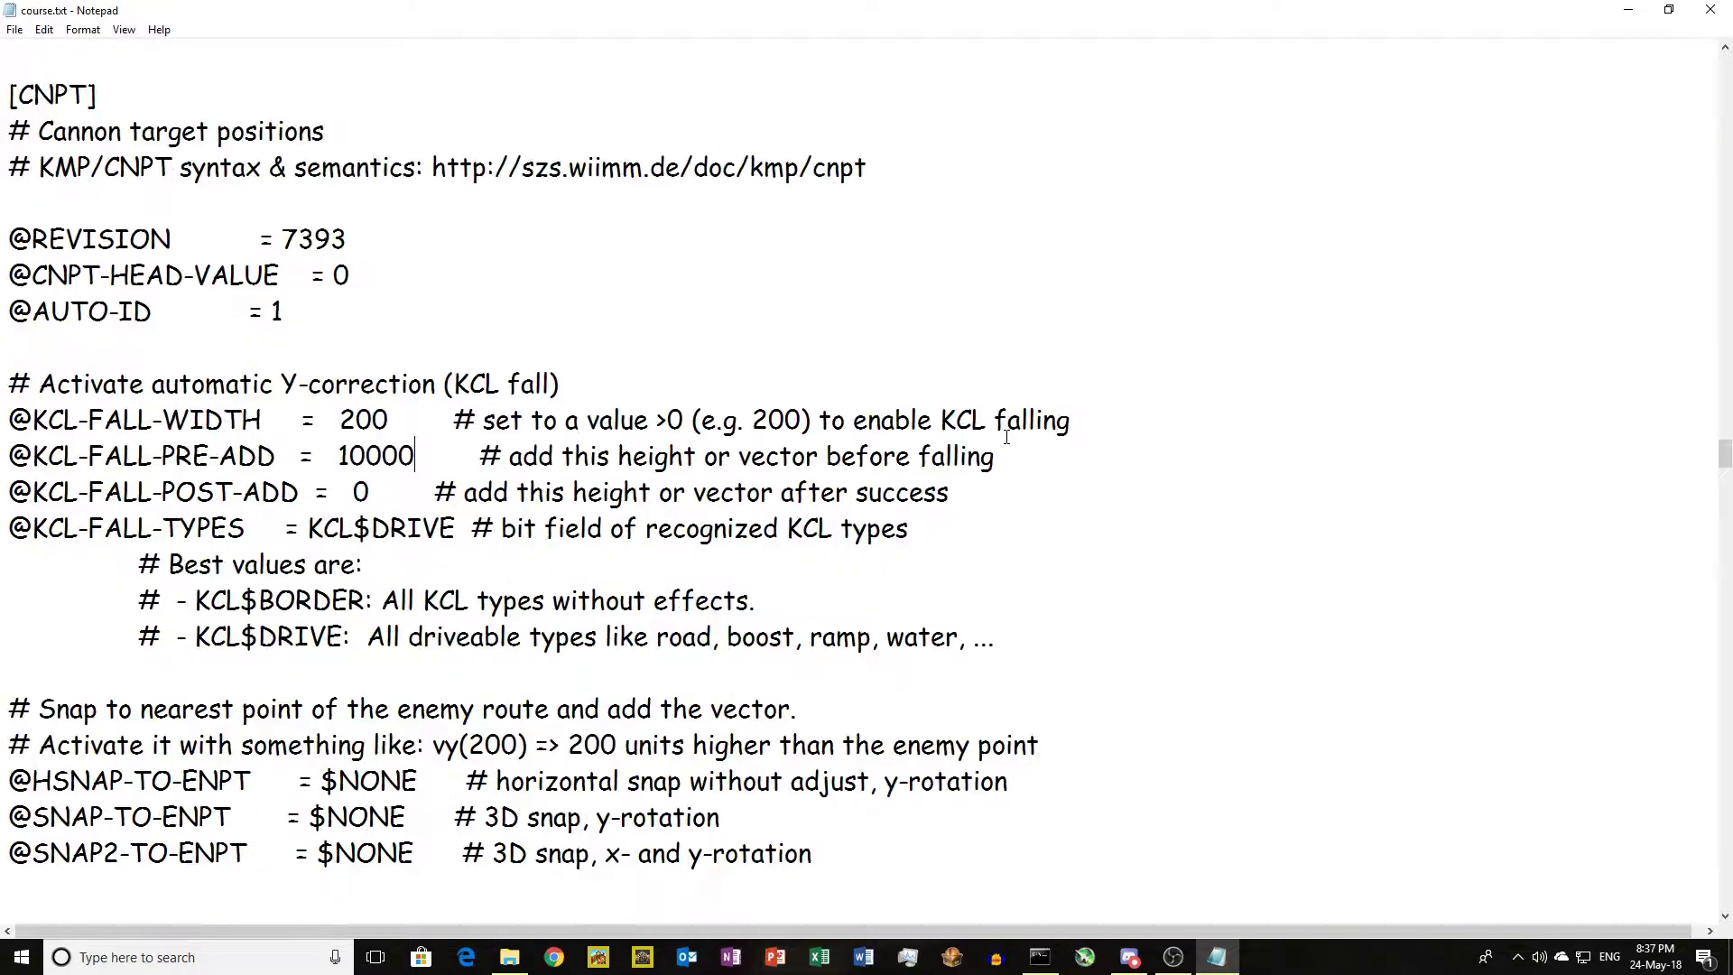
scroll(999, 430, "down", 5)
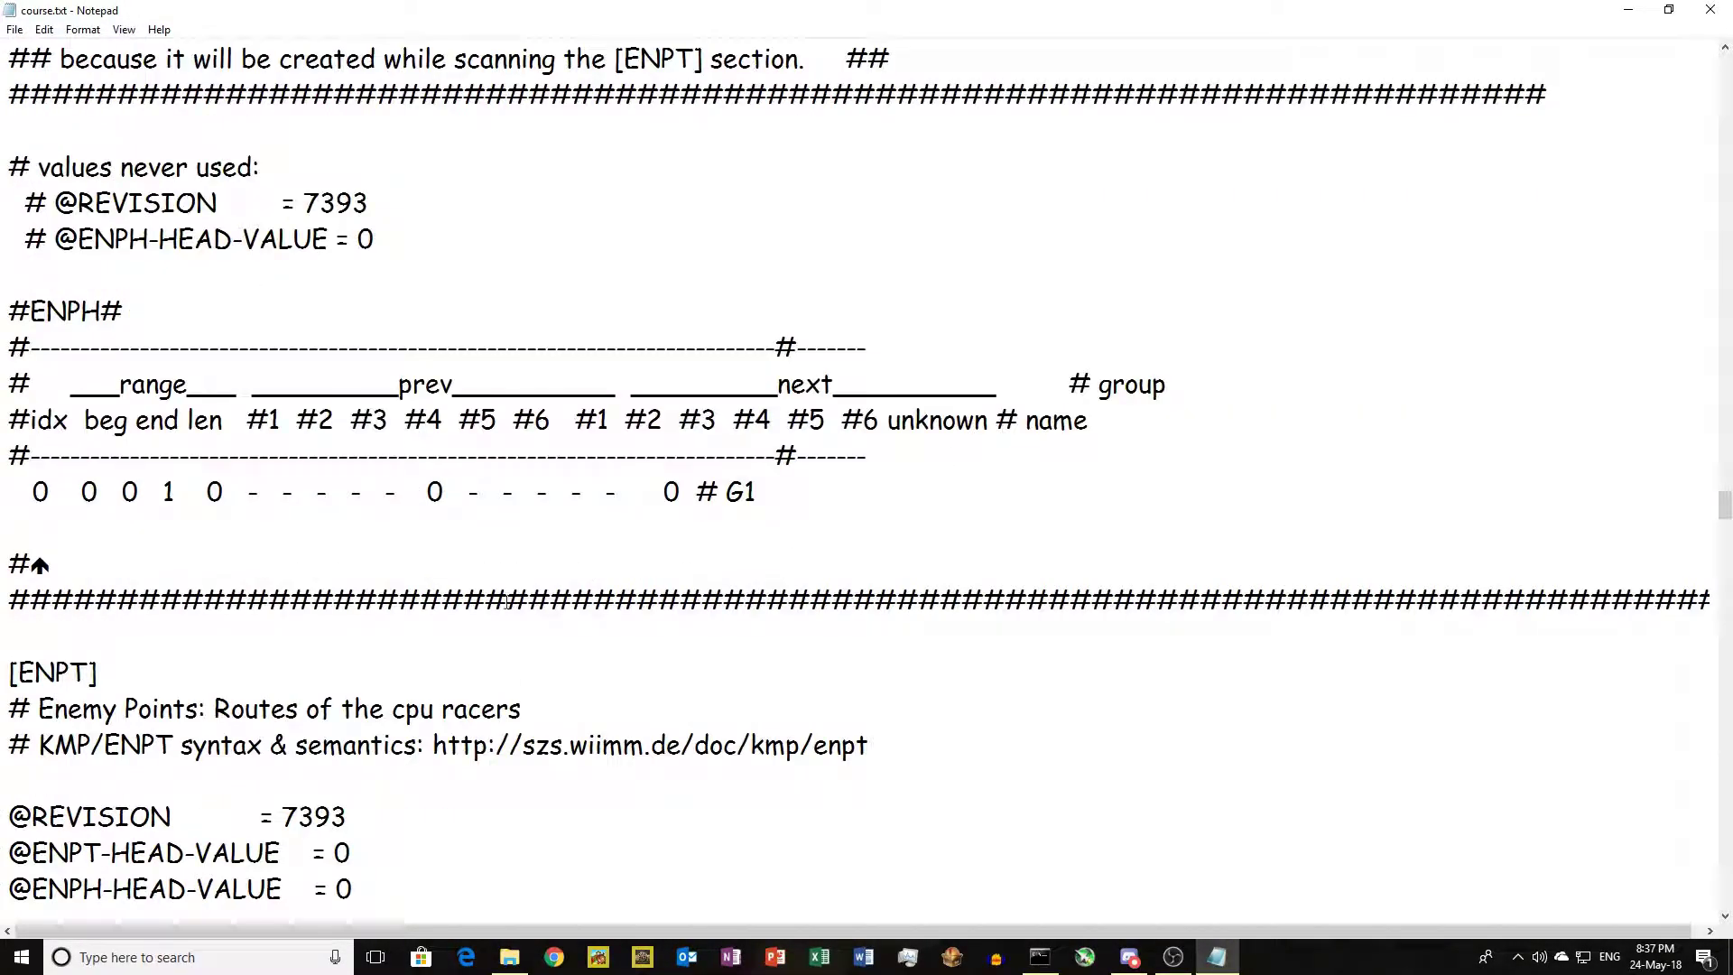
scroll(334, 735, "down", 2)
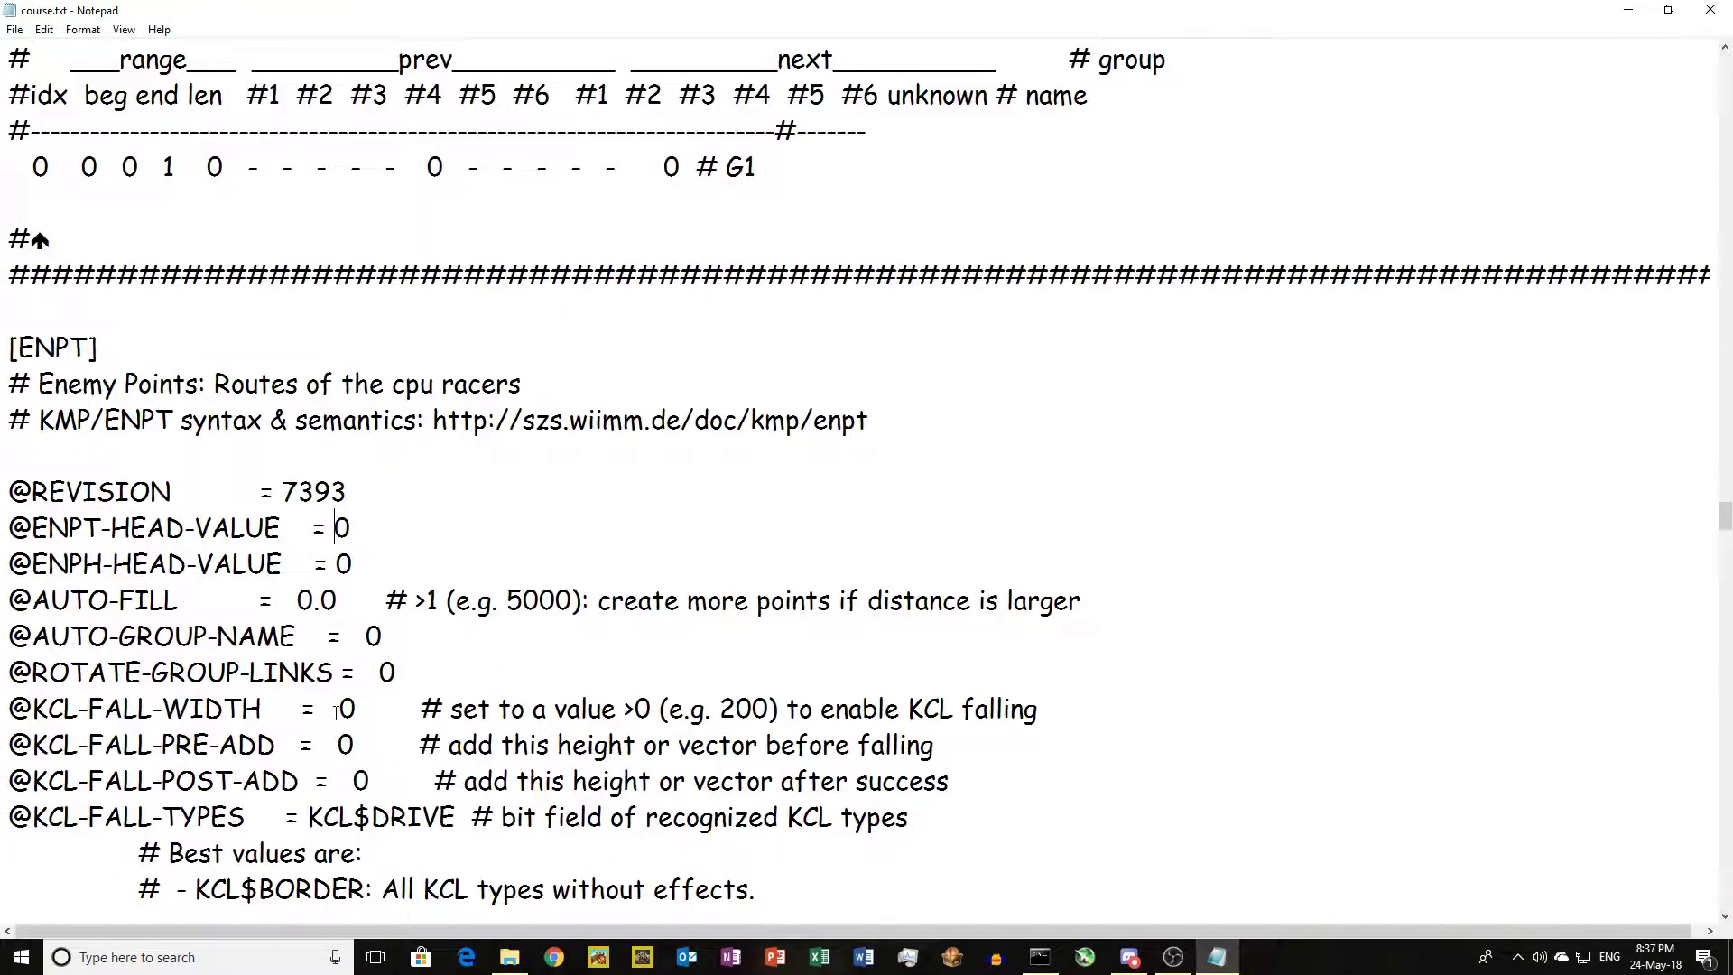
left_click(341, 709)
type("20")
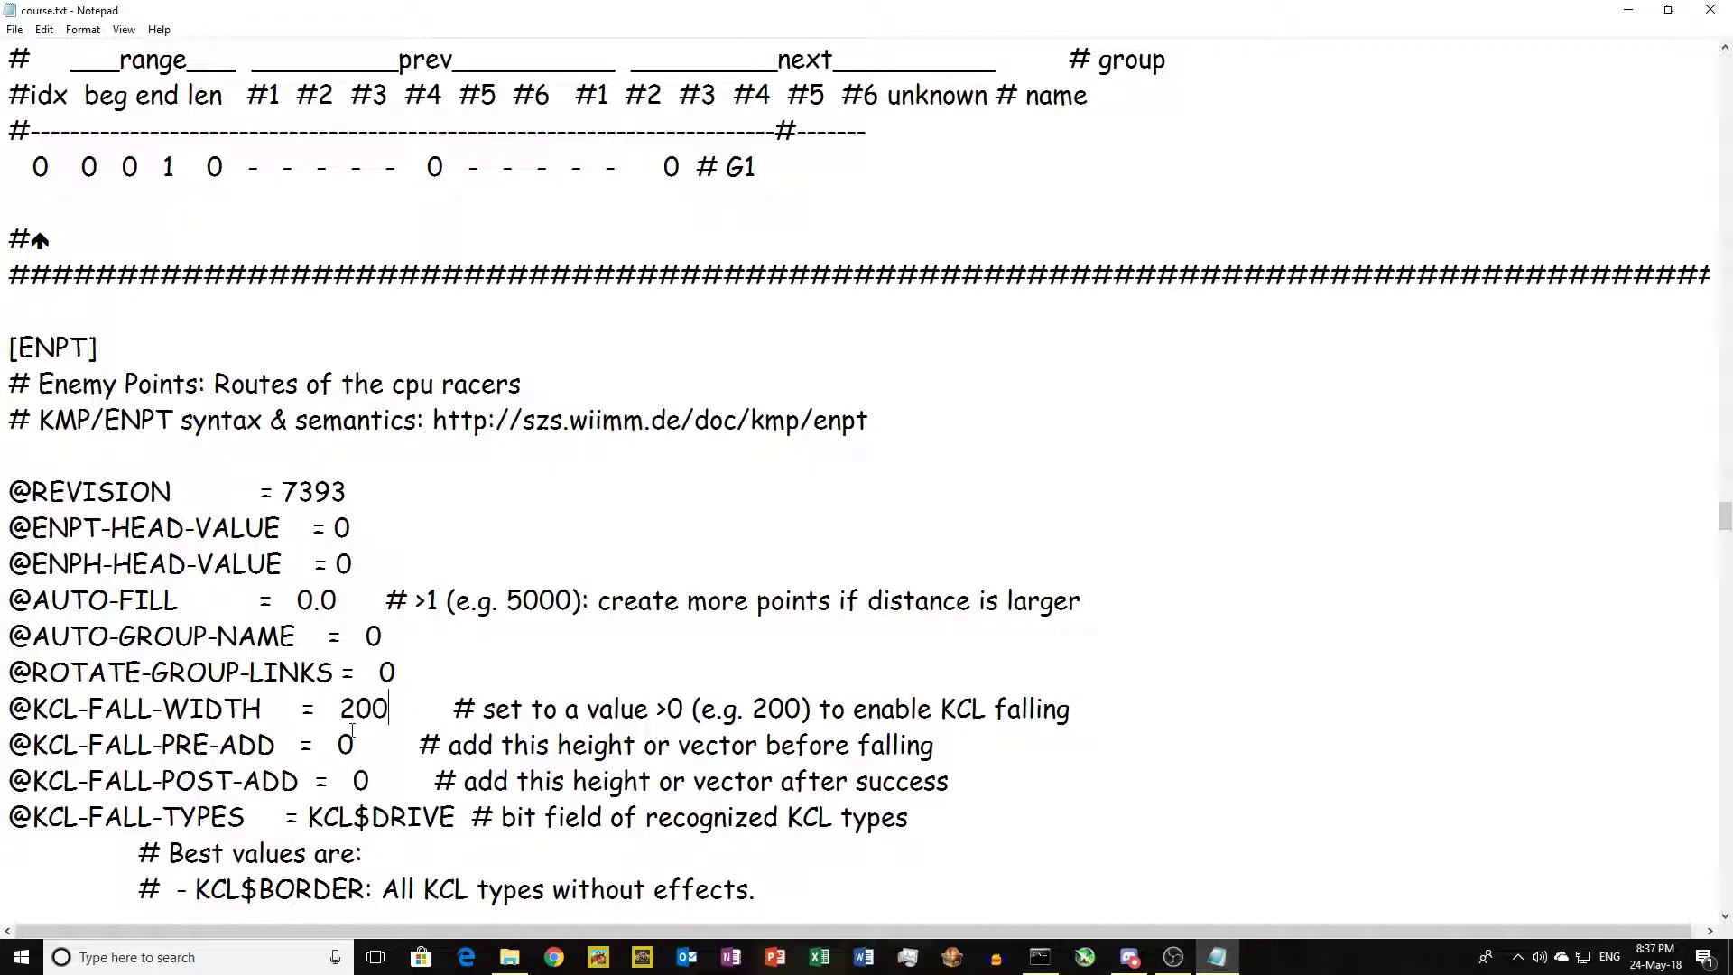
left_click(340, 745)
type("1")
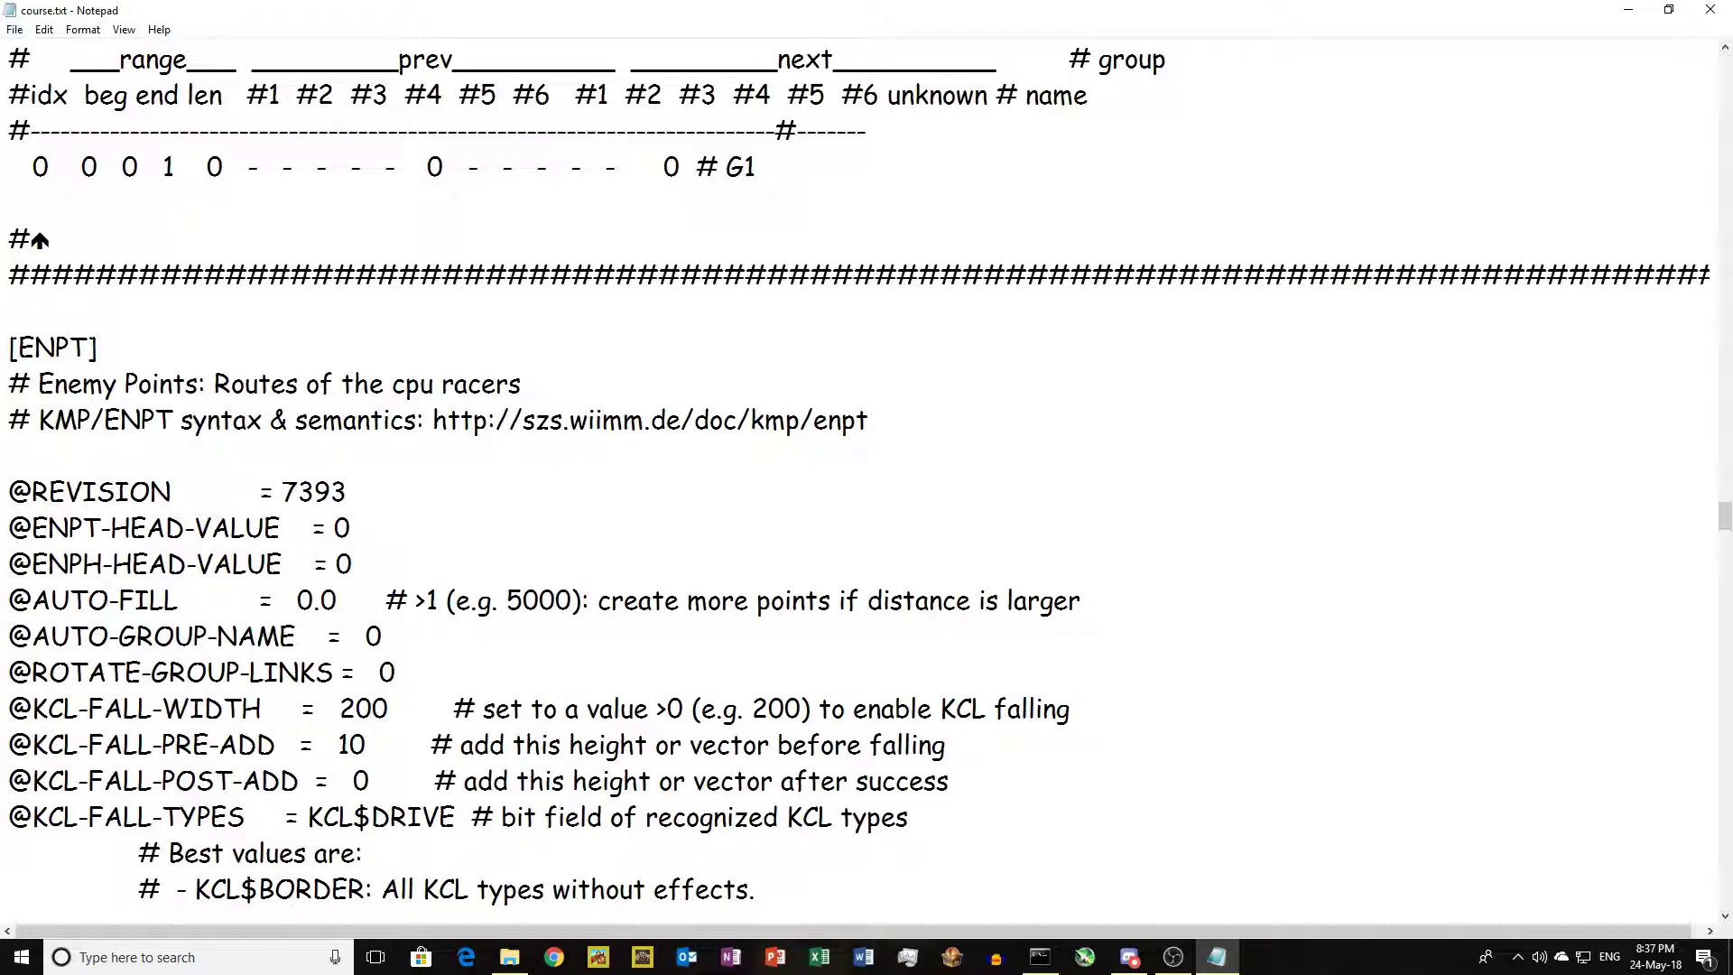
type("000")
scroll(427, 636, "down", 15)
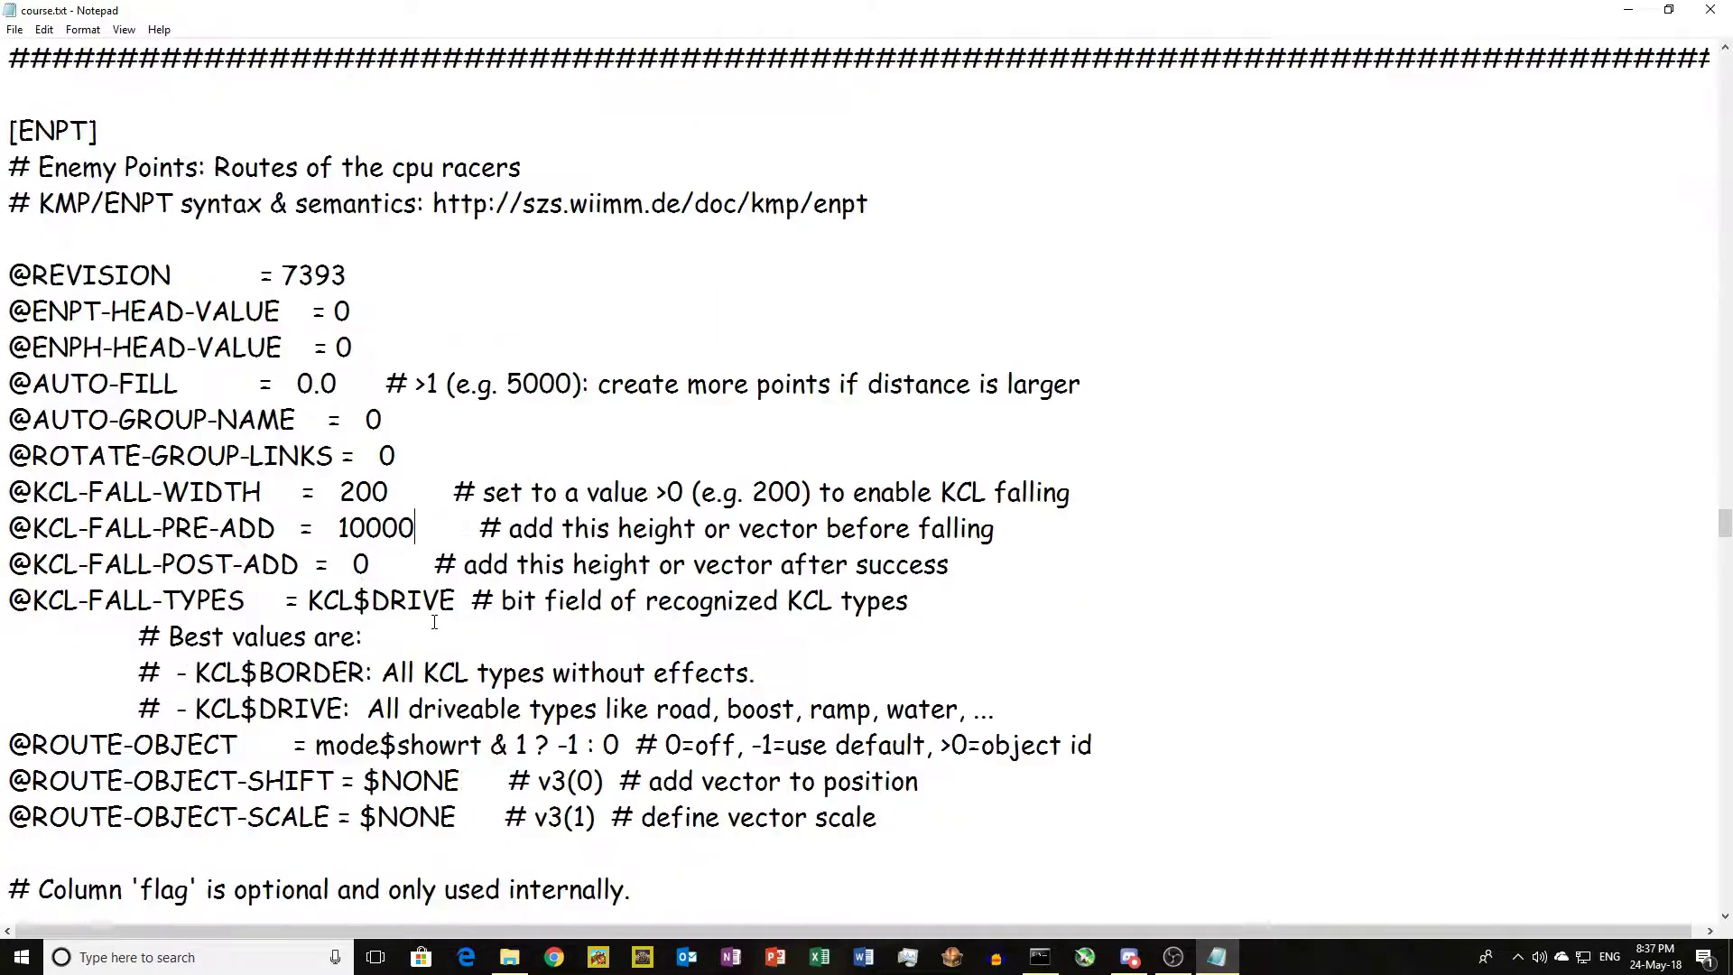
left_click(340, 456)
type("20")
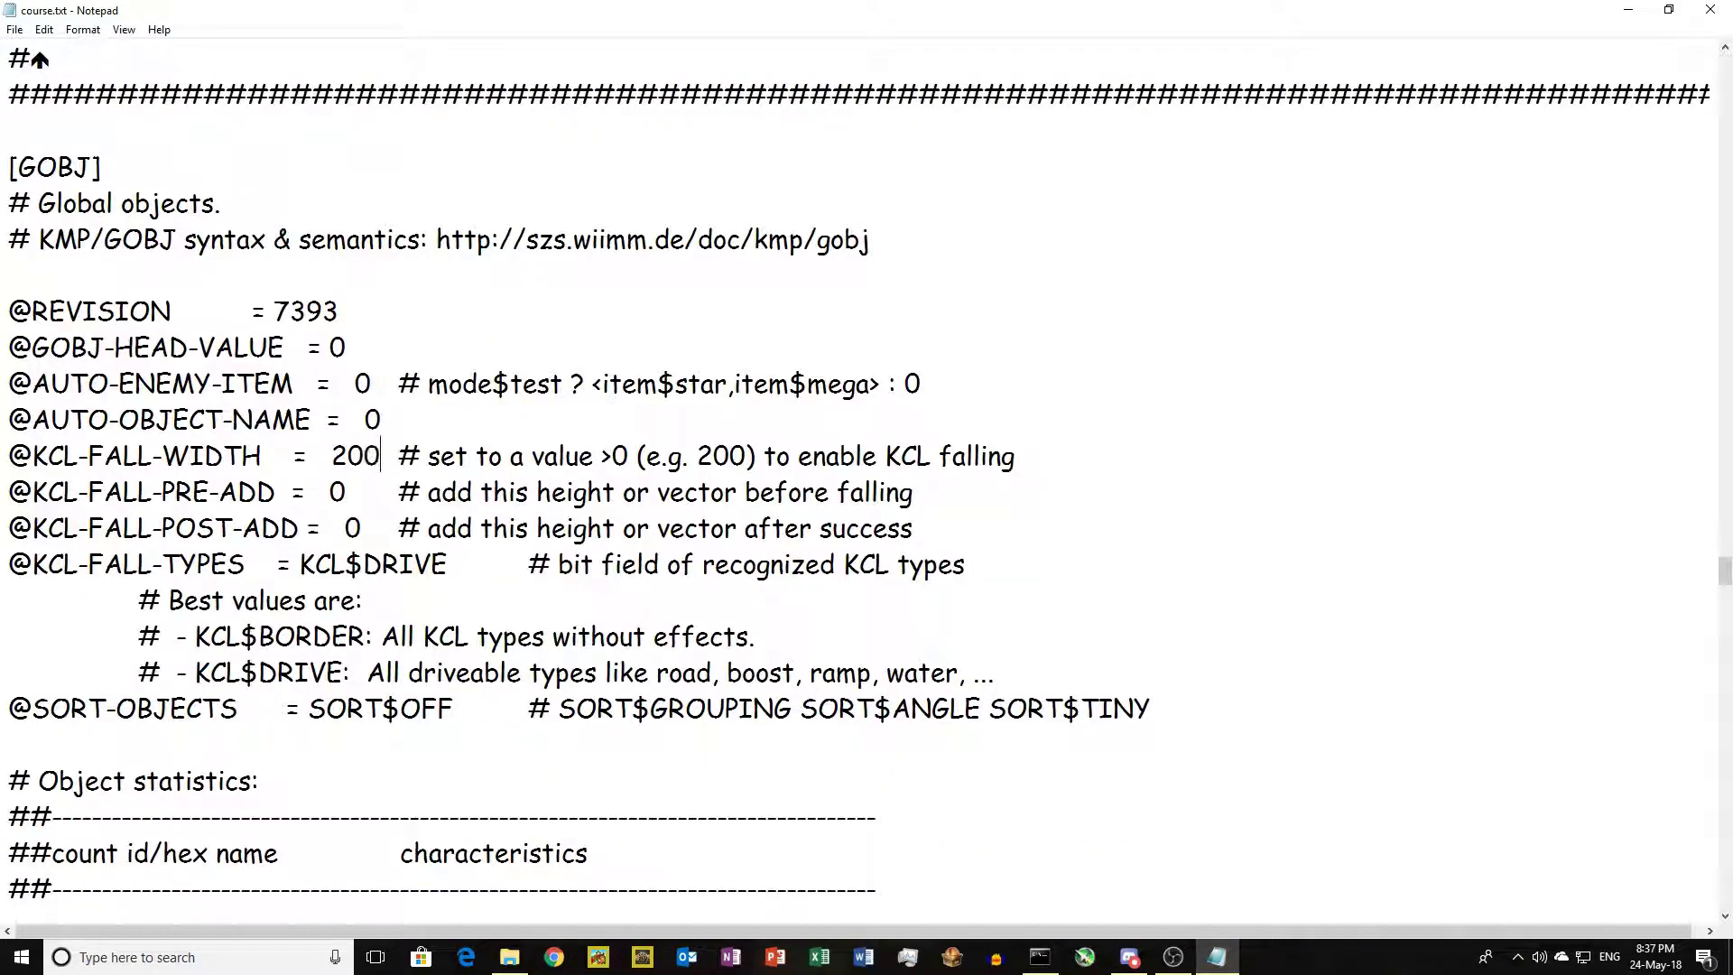
left_click(331, 492)
type("1000")
Step: Set KCL fall width to 200 and raise fall pre-add in [ITPT], [JGPT] and [KTPT]
scroll(388, 472, "up", 10)
scroll(388, 472, "down", 6)
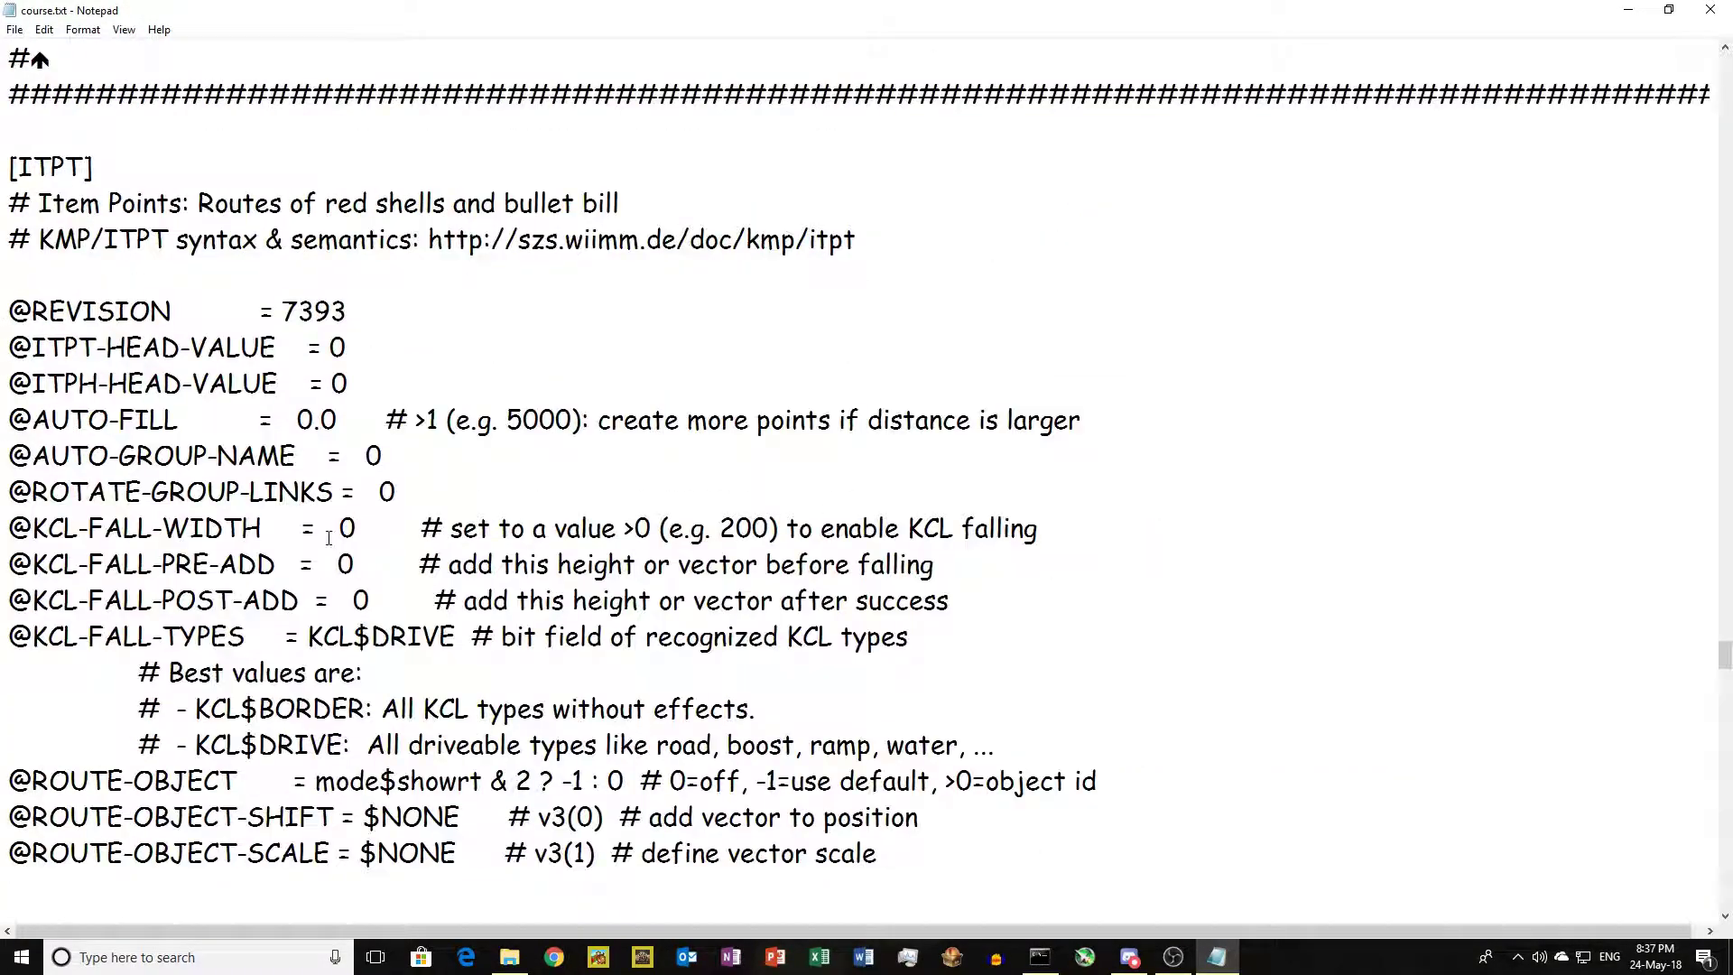
left_click(334, 528)
type("20")
left_click(336, 564)
type("1")
scroll(365, 552, "down", 15)
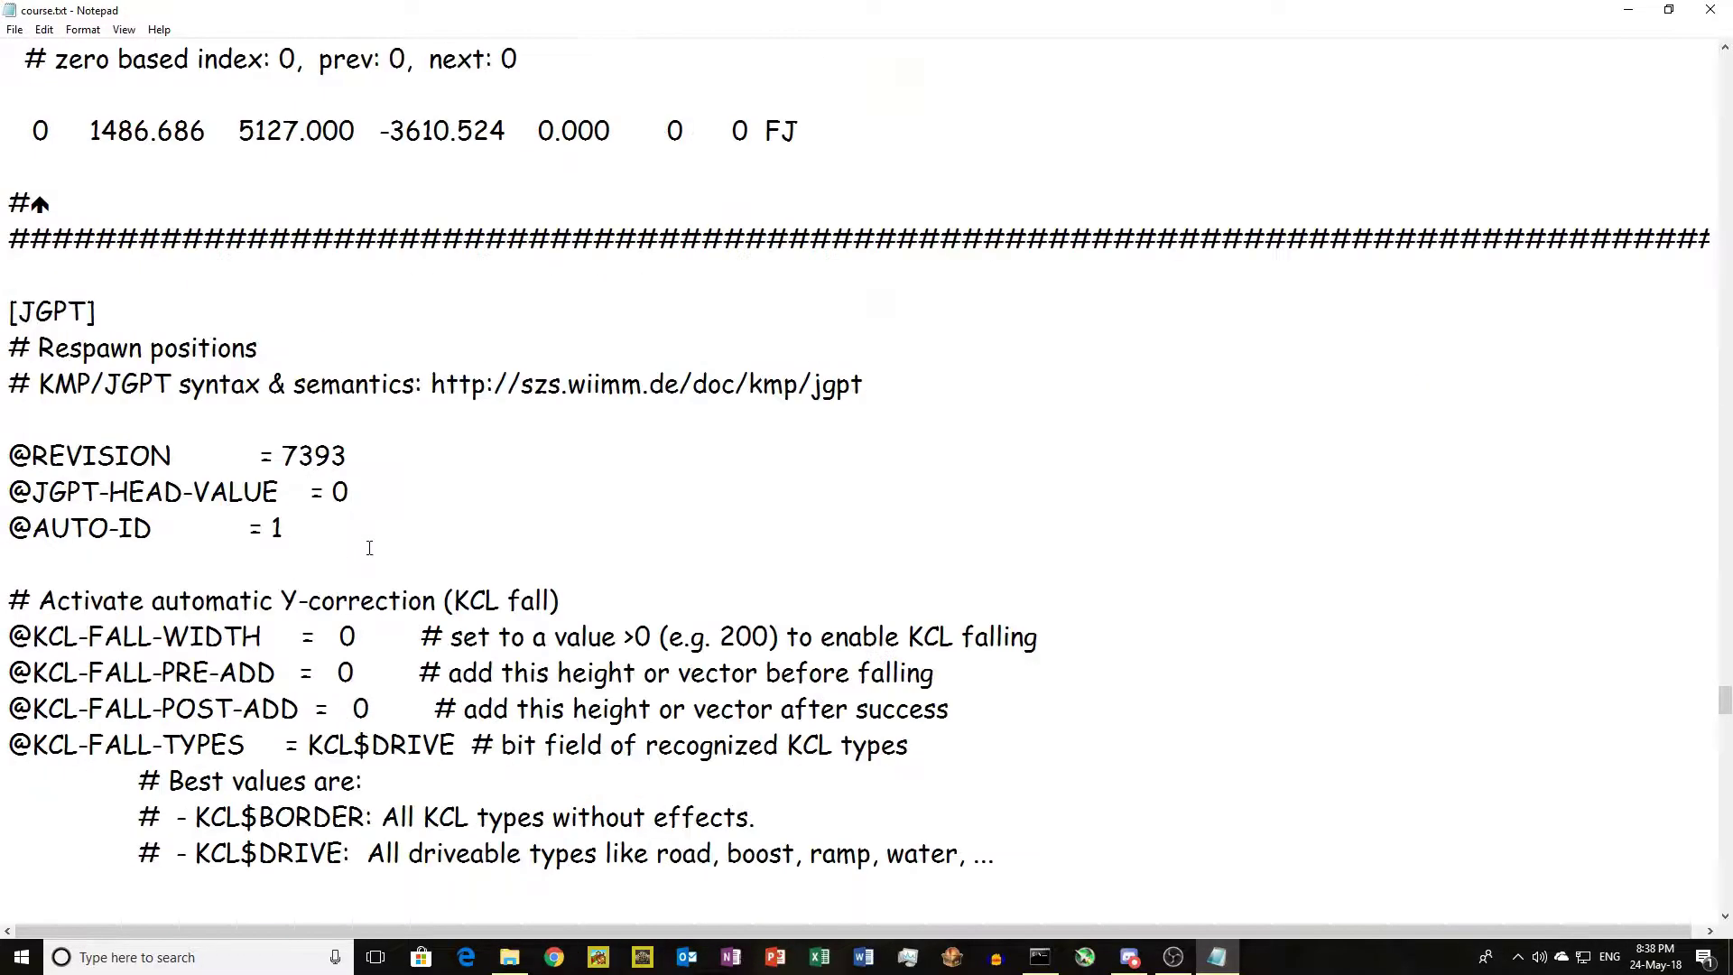
left_click(335, 312)
type("20")
left_click(335, 348)
type("1")
scroll(365, 552, "down", 15)
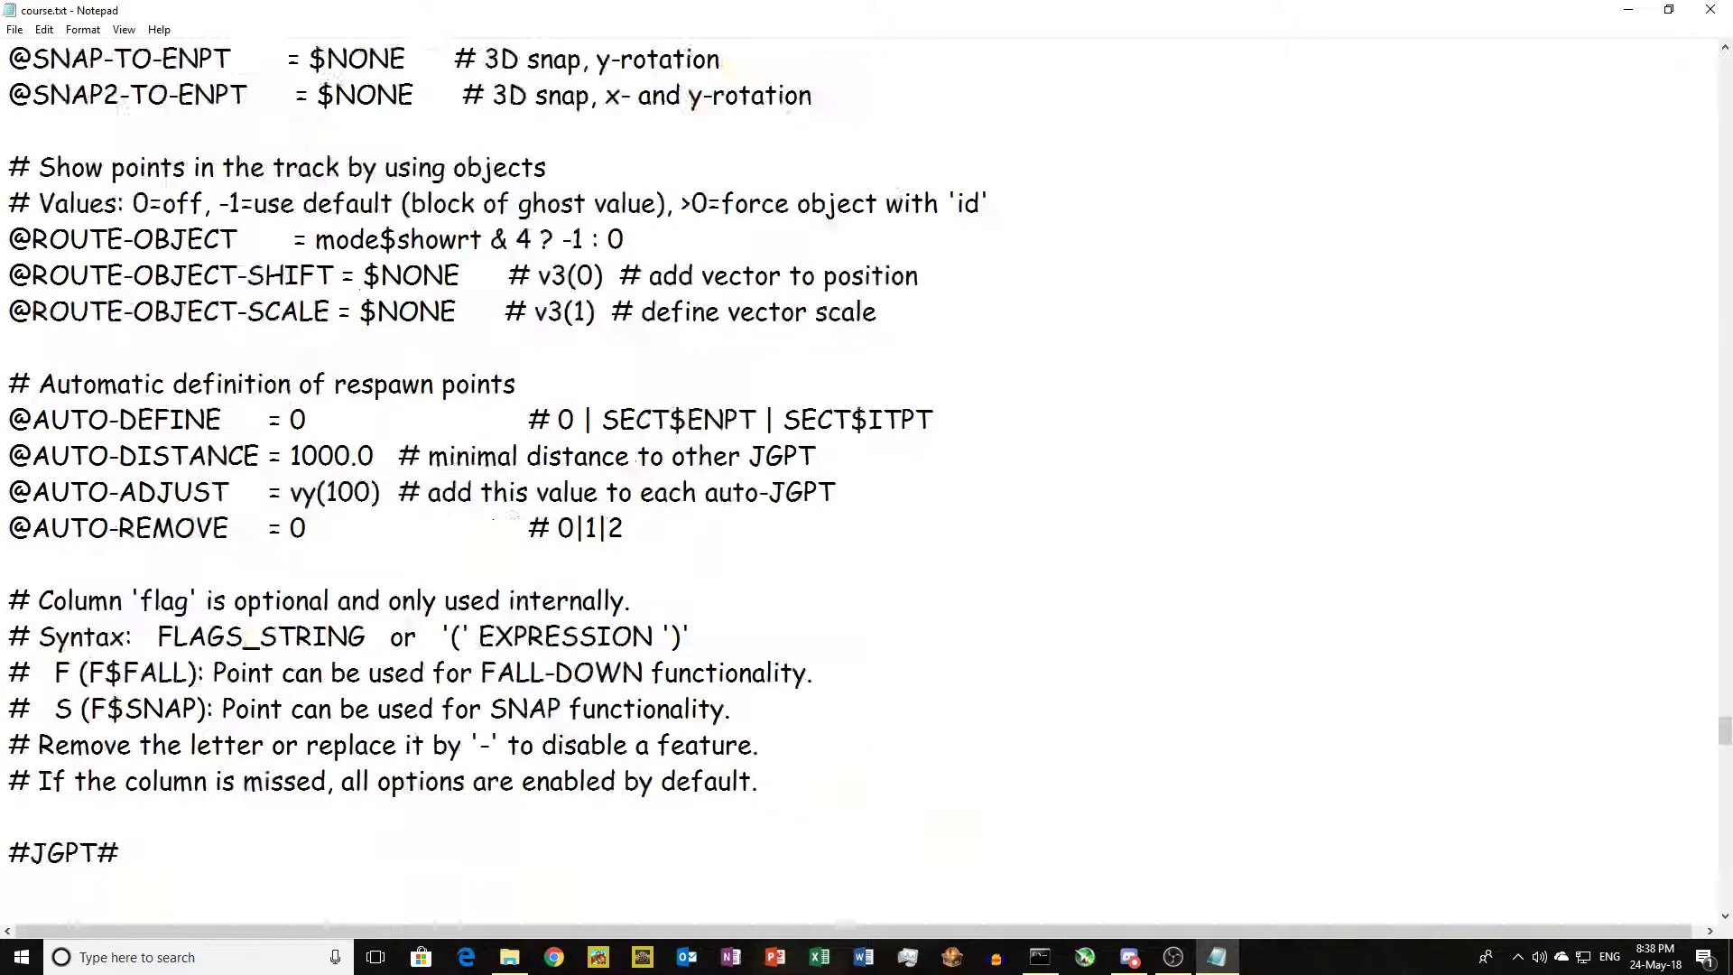
left_click(334, 240)
type("20")
left_click(336, 275)
type("10000            # add this height or vector before falling")
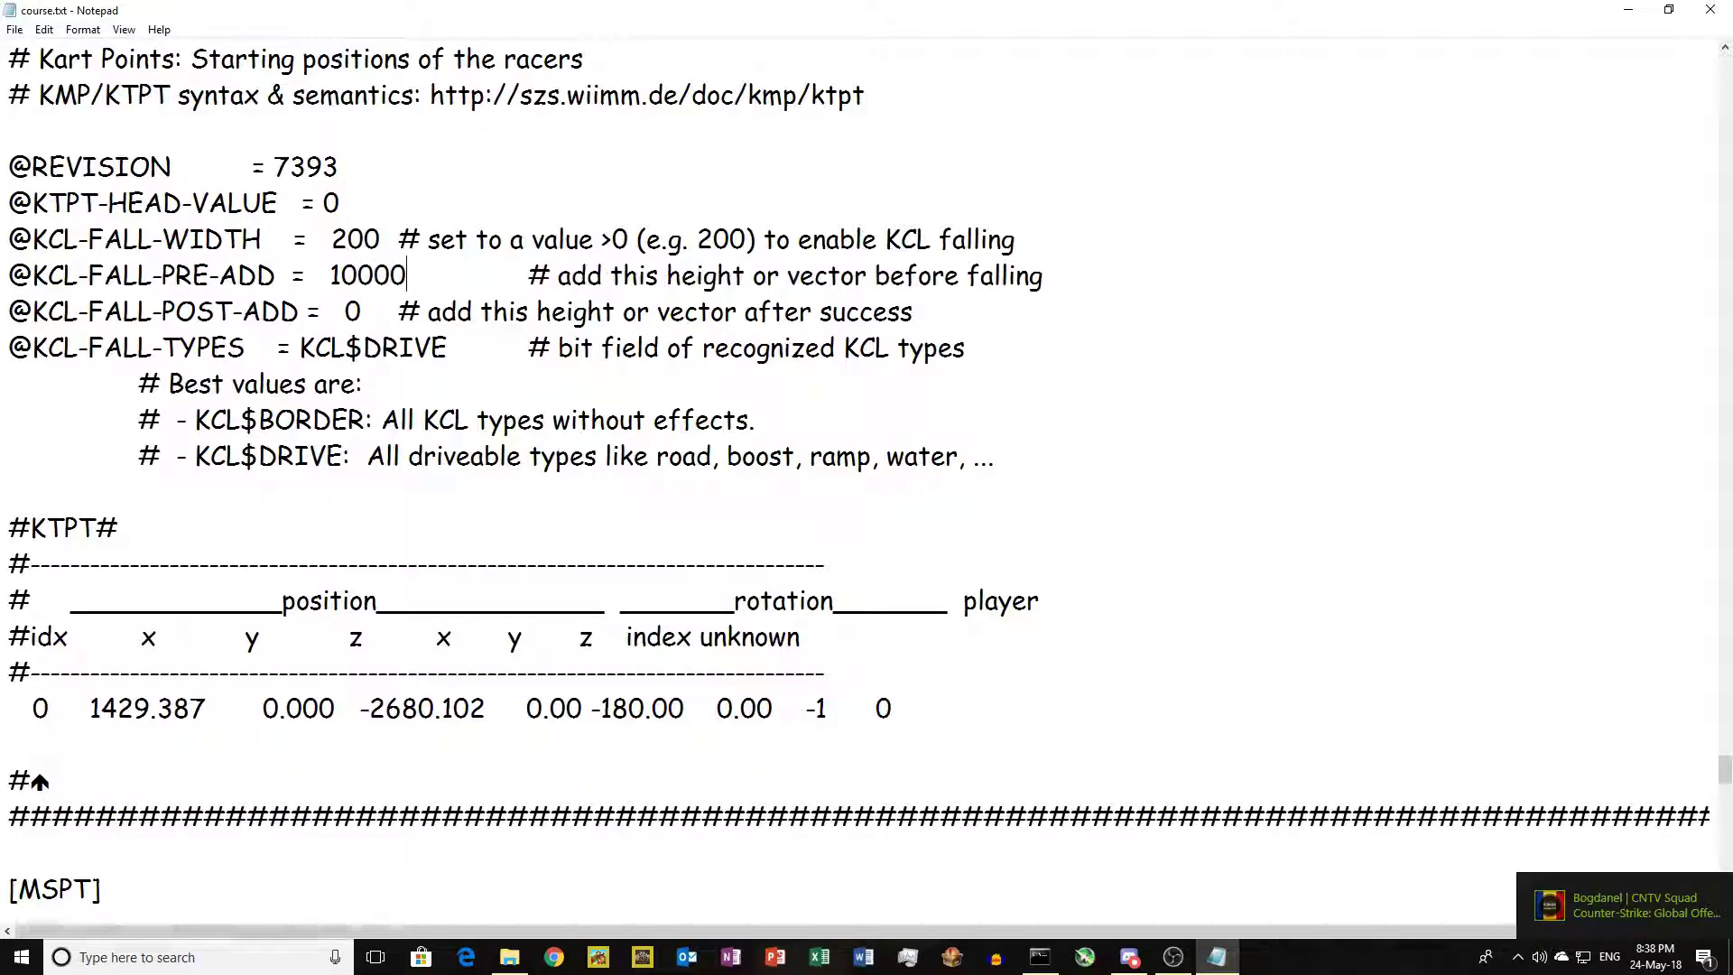
scroll(358, 314, "down", 7)
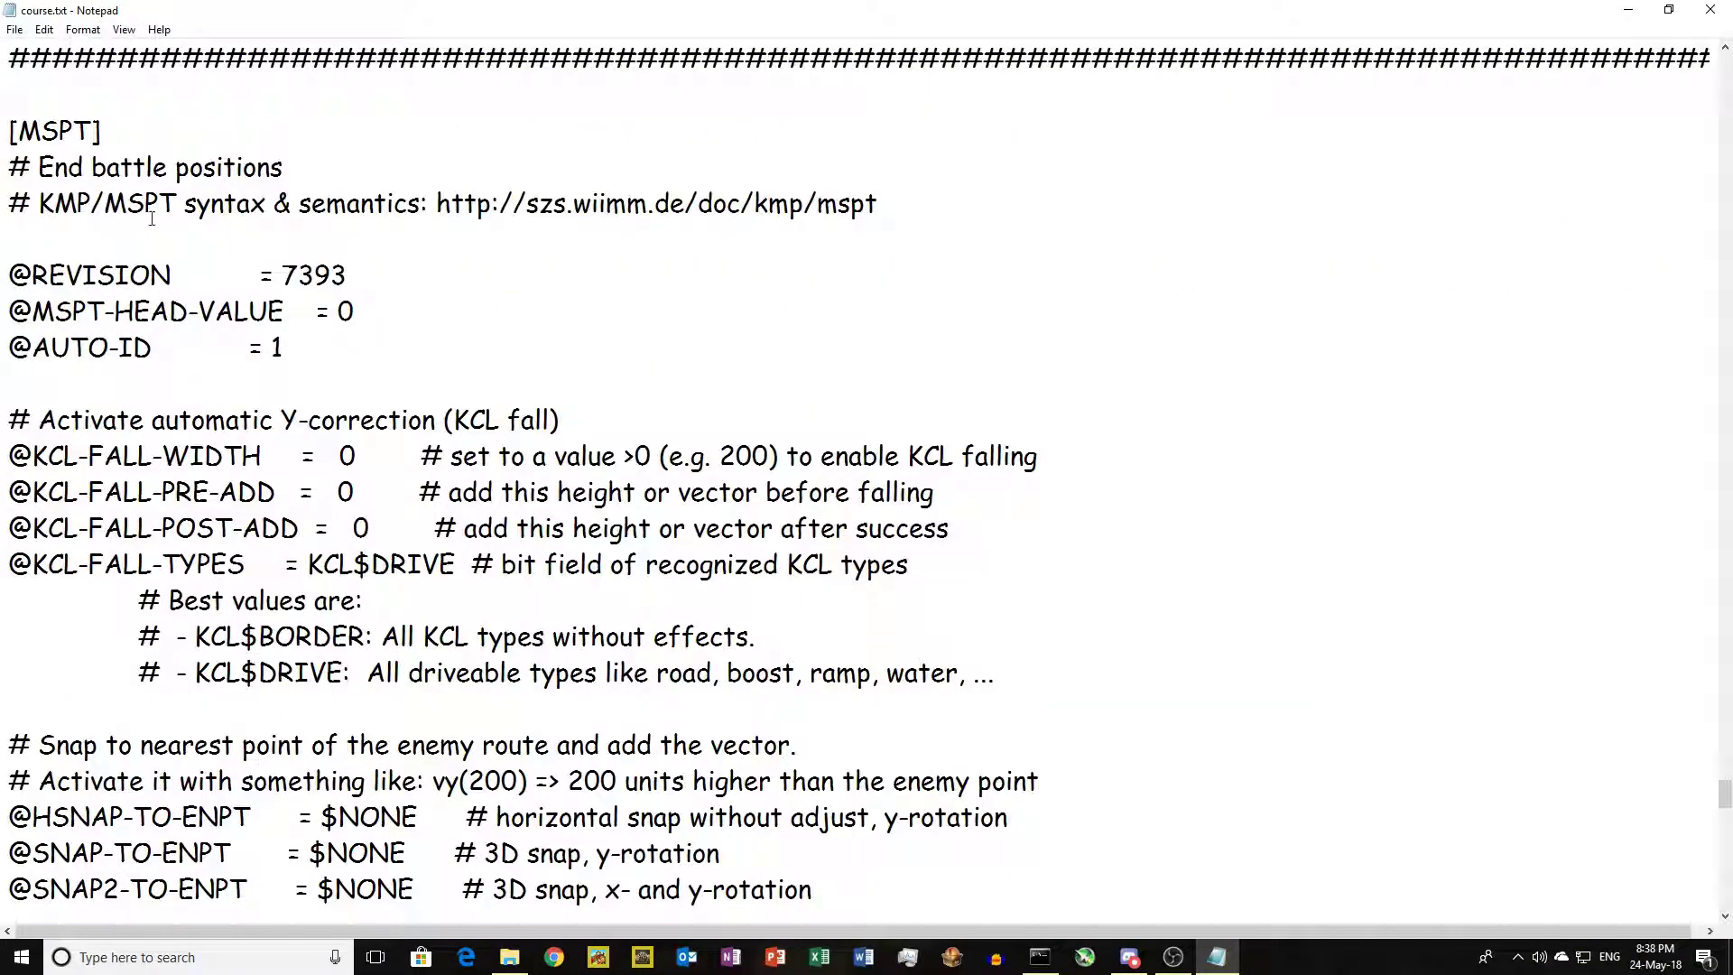
Step: Save the edited course.txt and close Notepad
left_click(15, 28)
left_click(41, 90)
left_click(1710, 9)
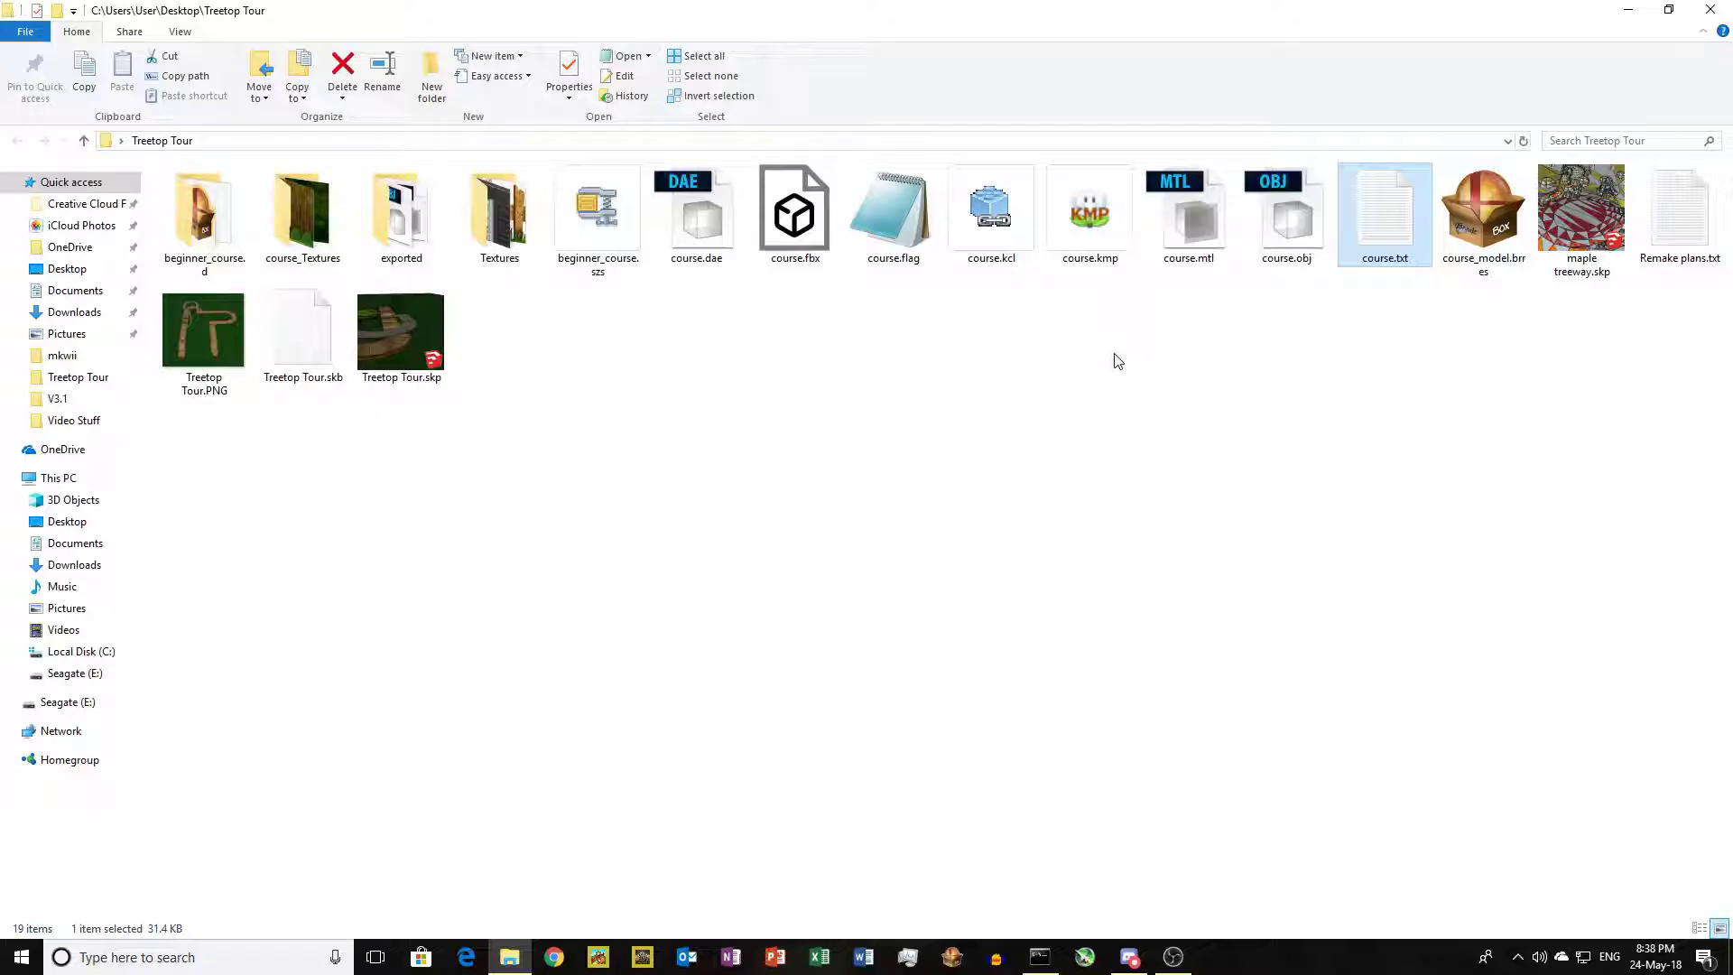
Step: Rebuild course.kmp with wkmpt encode course.txt -o in Command Prompt
left_click(1039, 956)
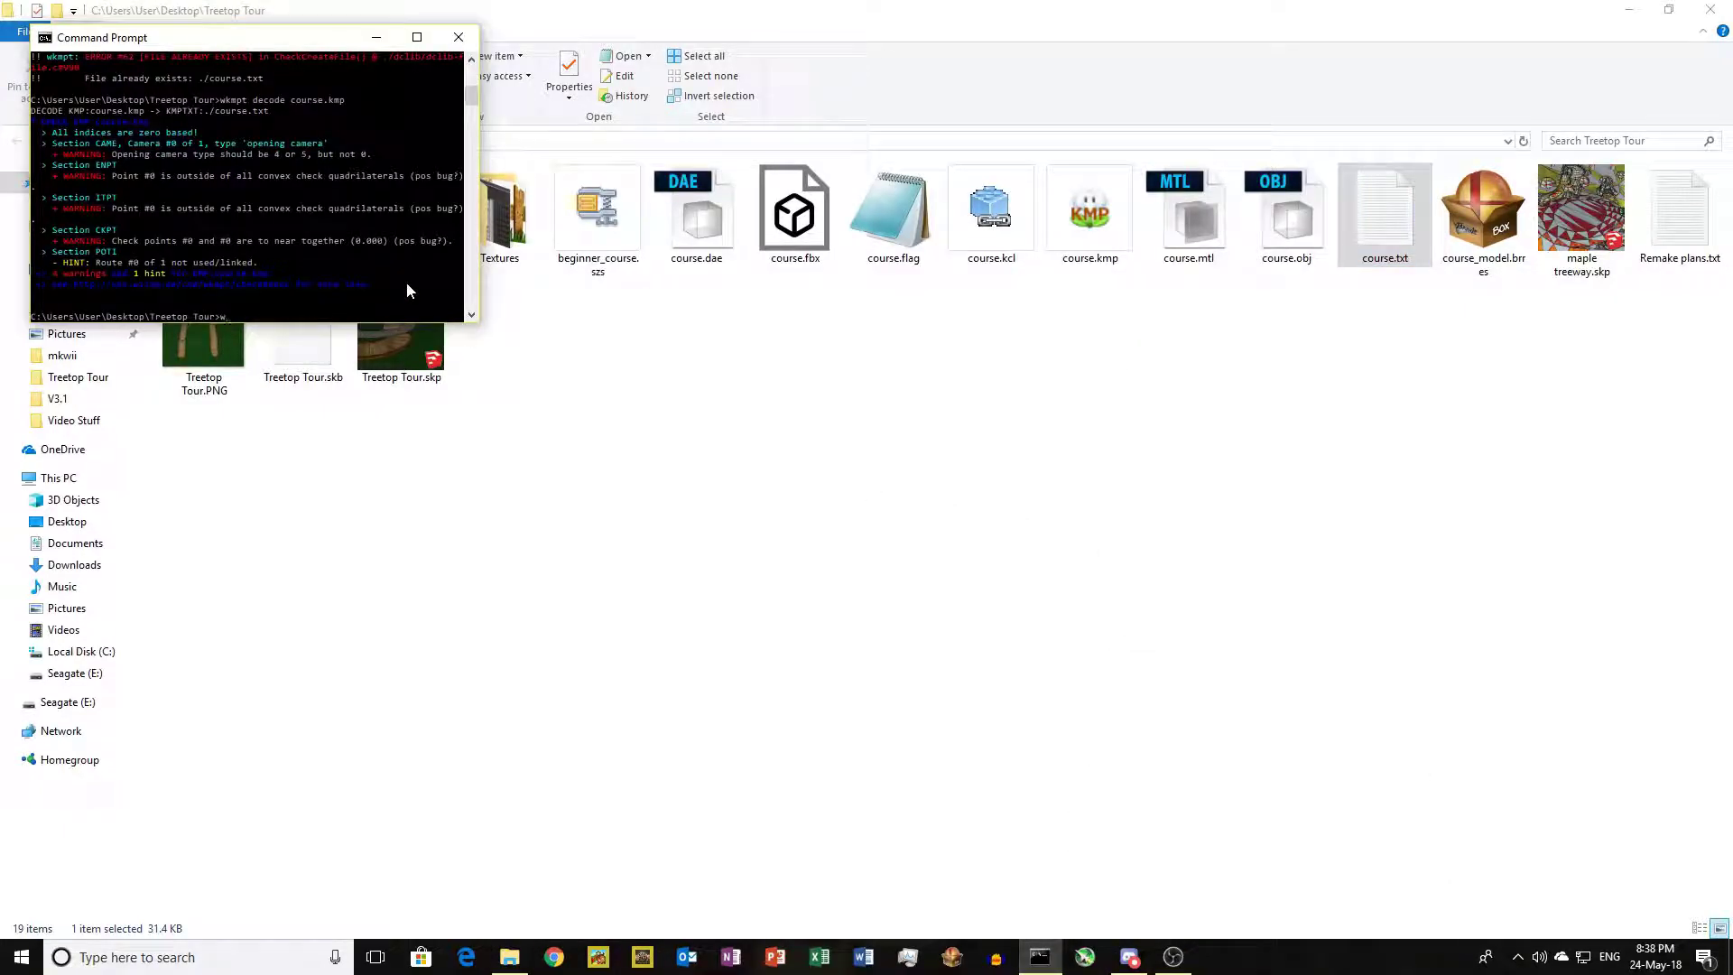
type("wkmpt encode course.txt -o")
key("Return")
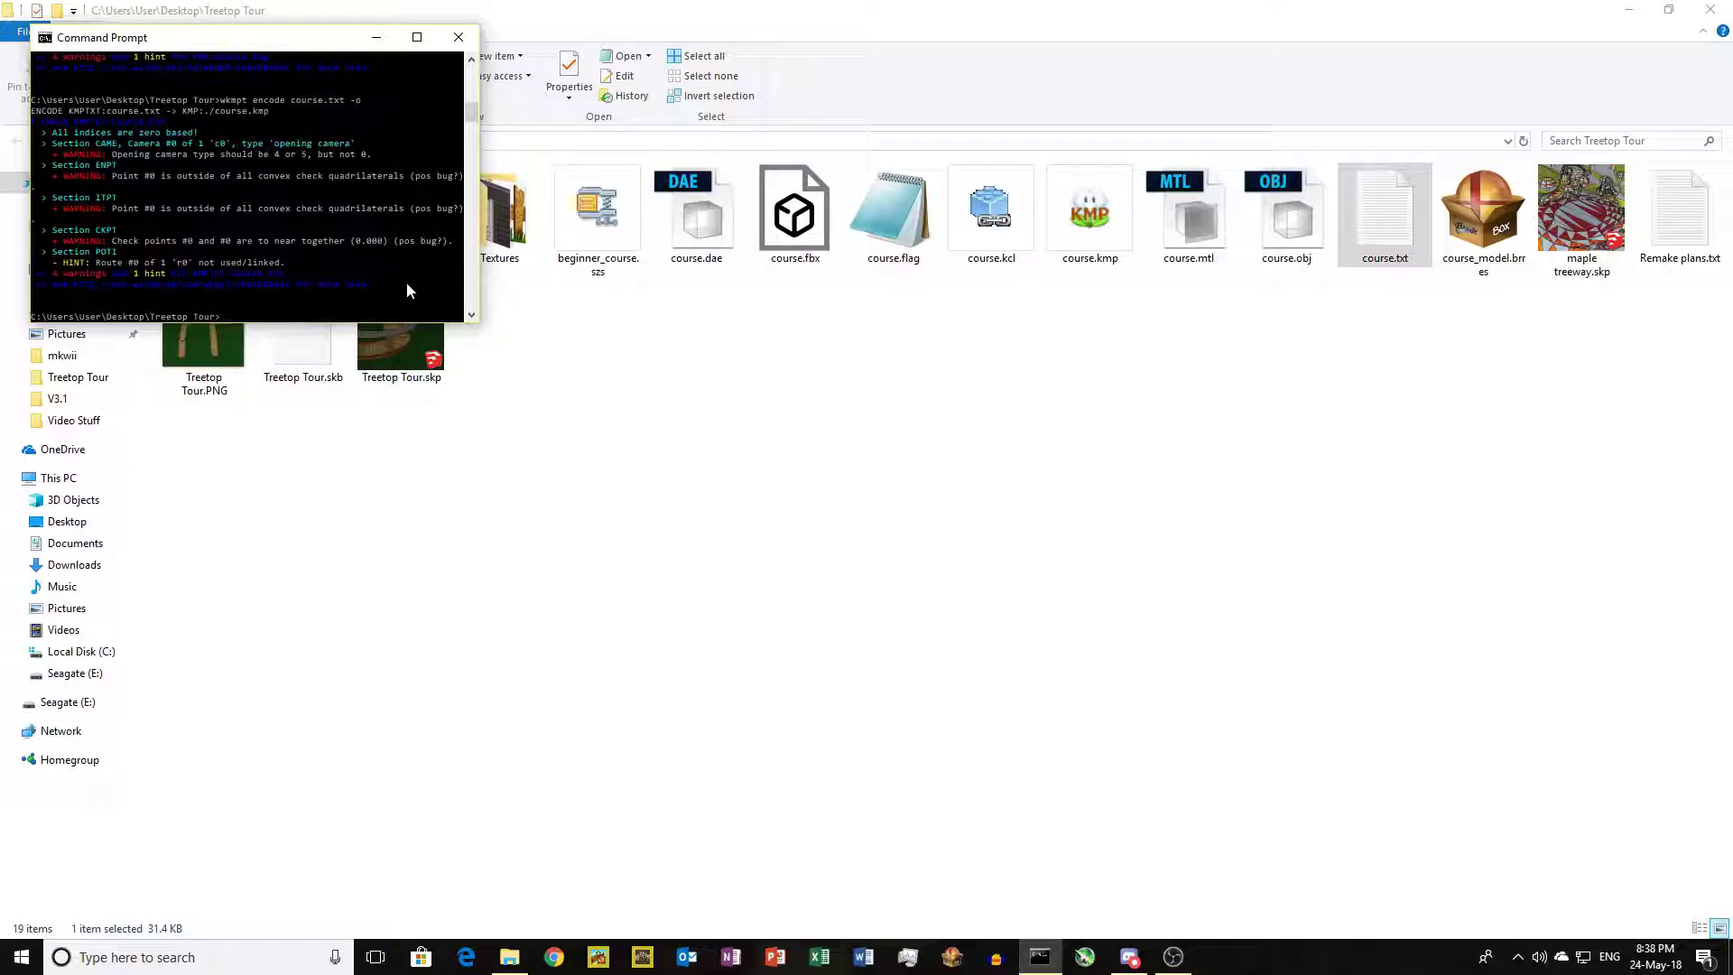
left_click(1090, 217)
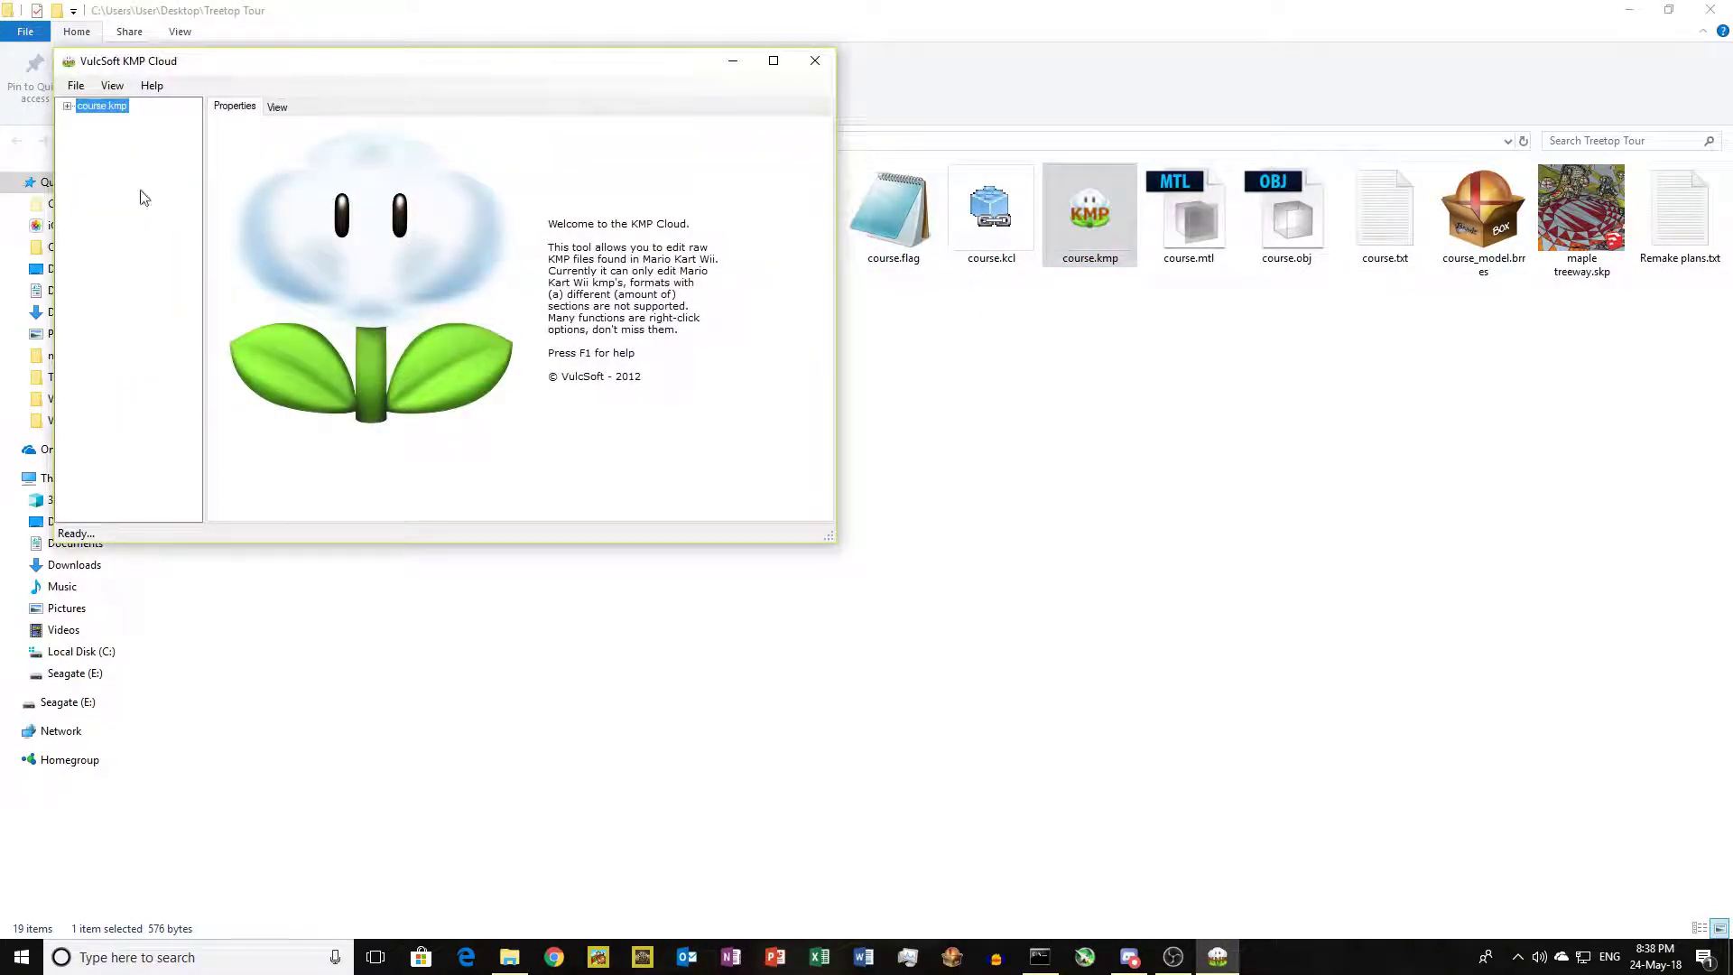
Step: Inspect Start Positions, Enemy Routes, Item Route Group 0 and itembox objects, then close KMP Cloud
left_click(67, 106)
left_click(125, 120)
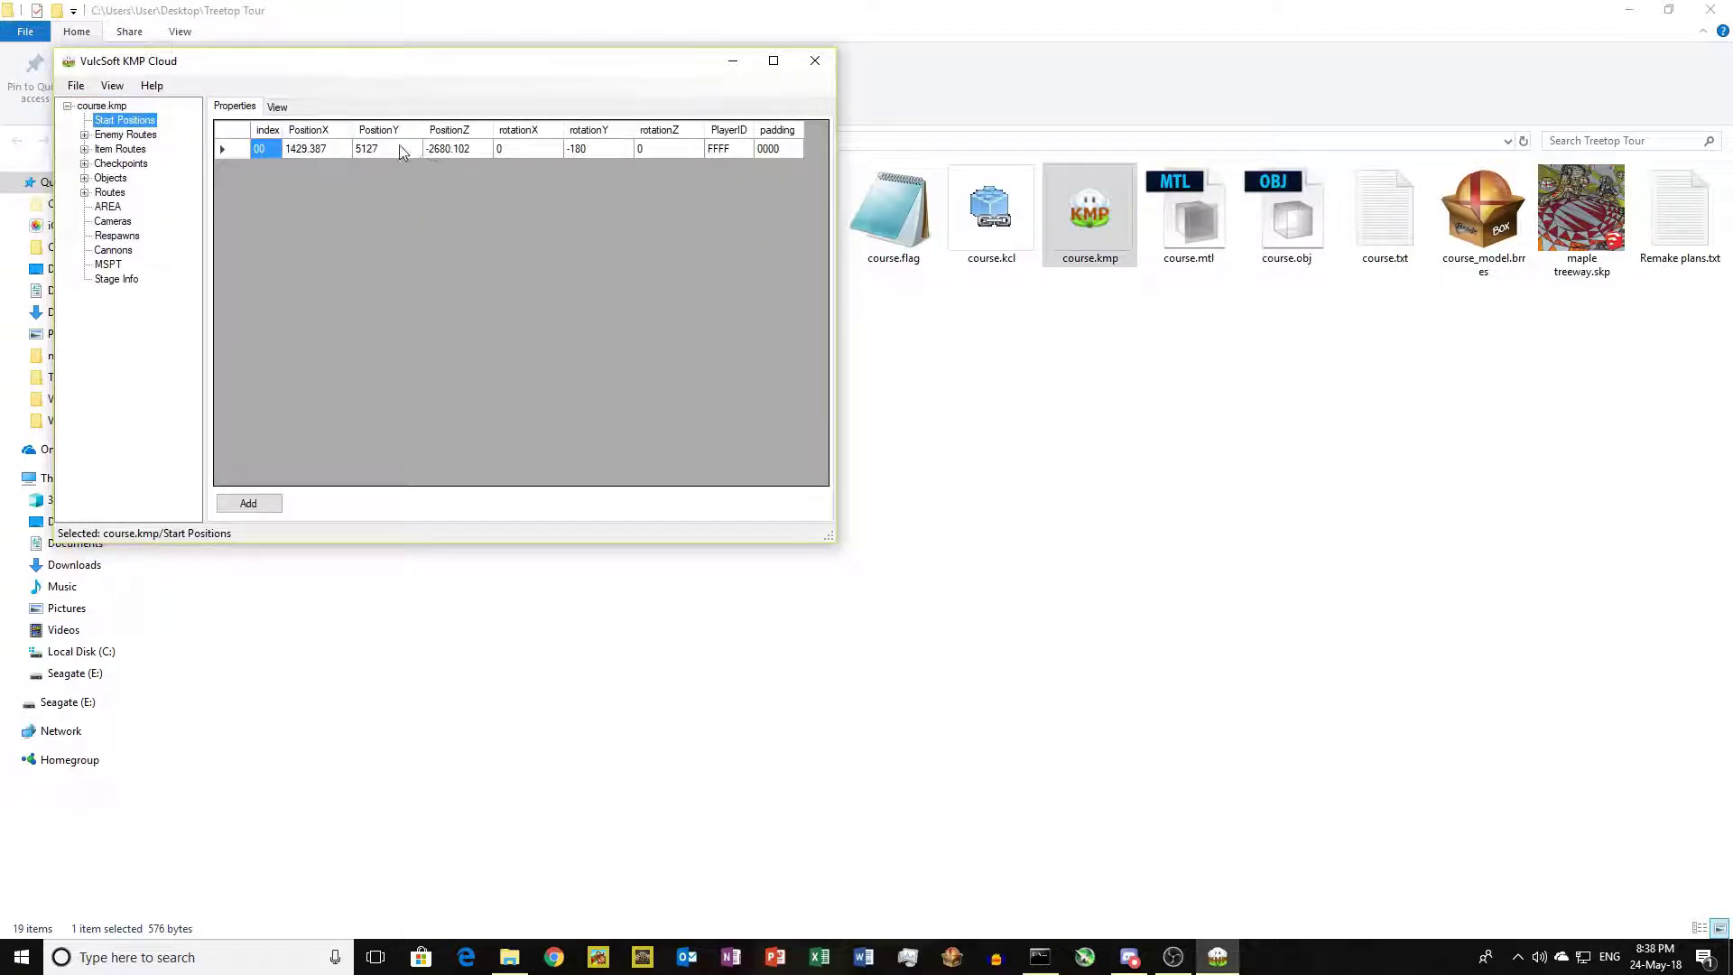
double_click(99, 135)
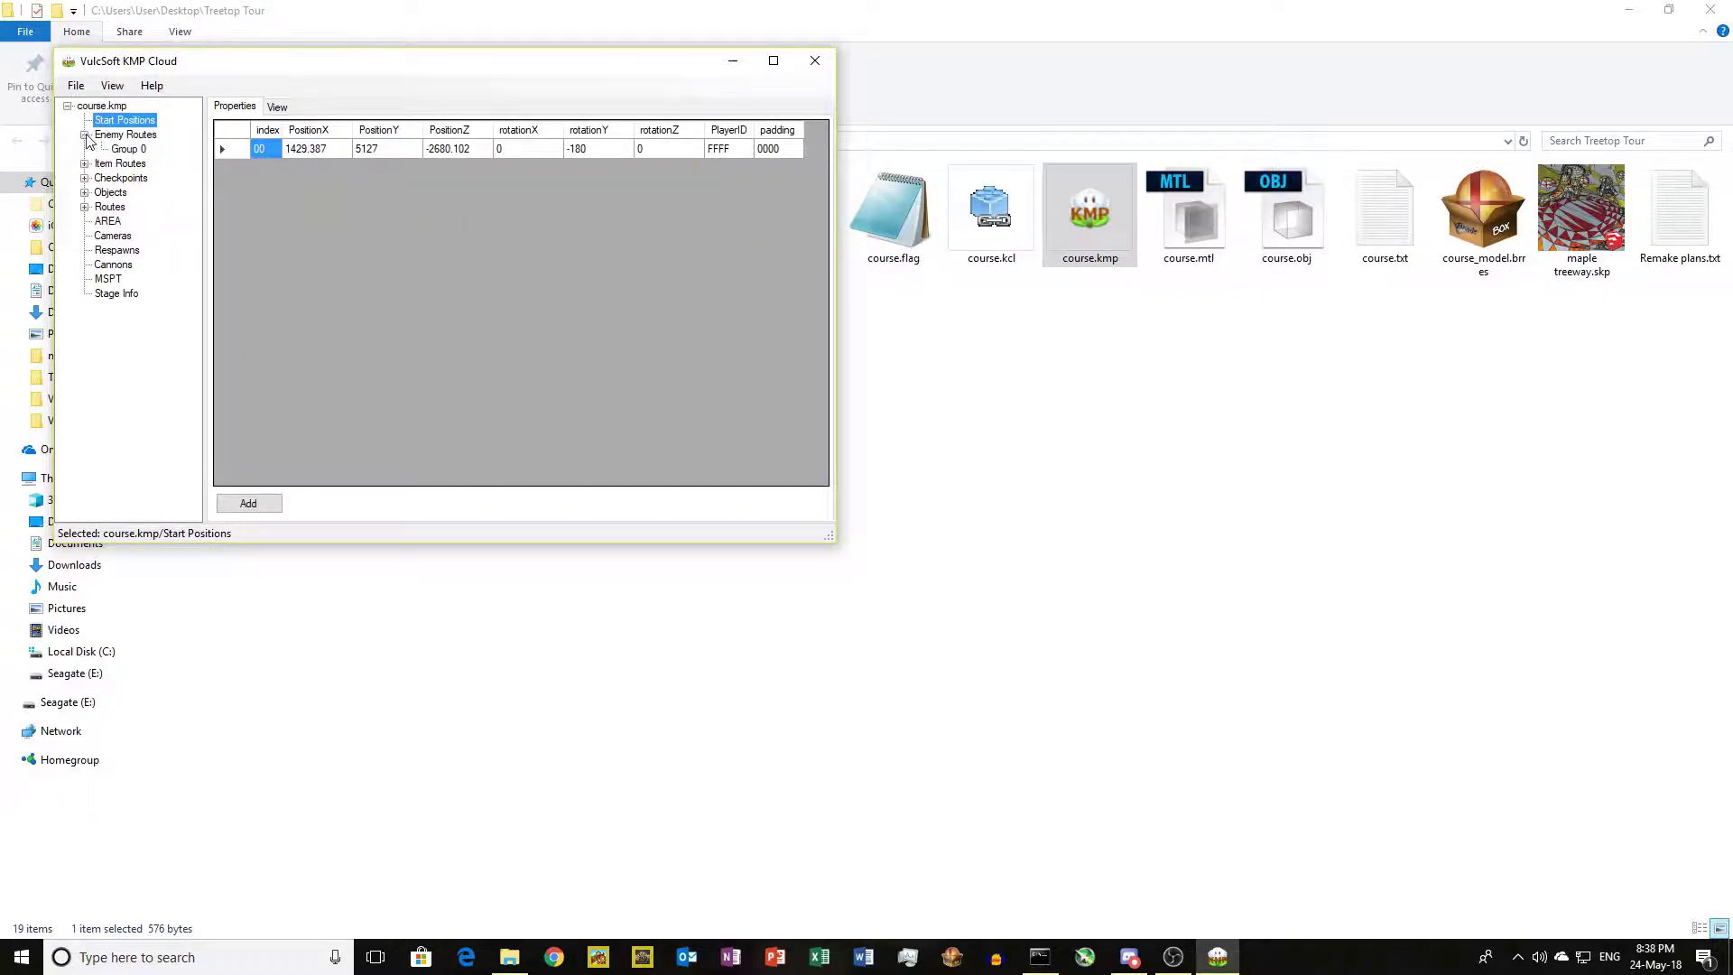
double_click(99, 163)
left_click(128, 177)
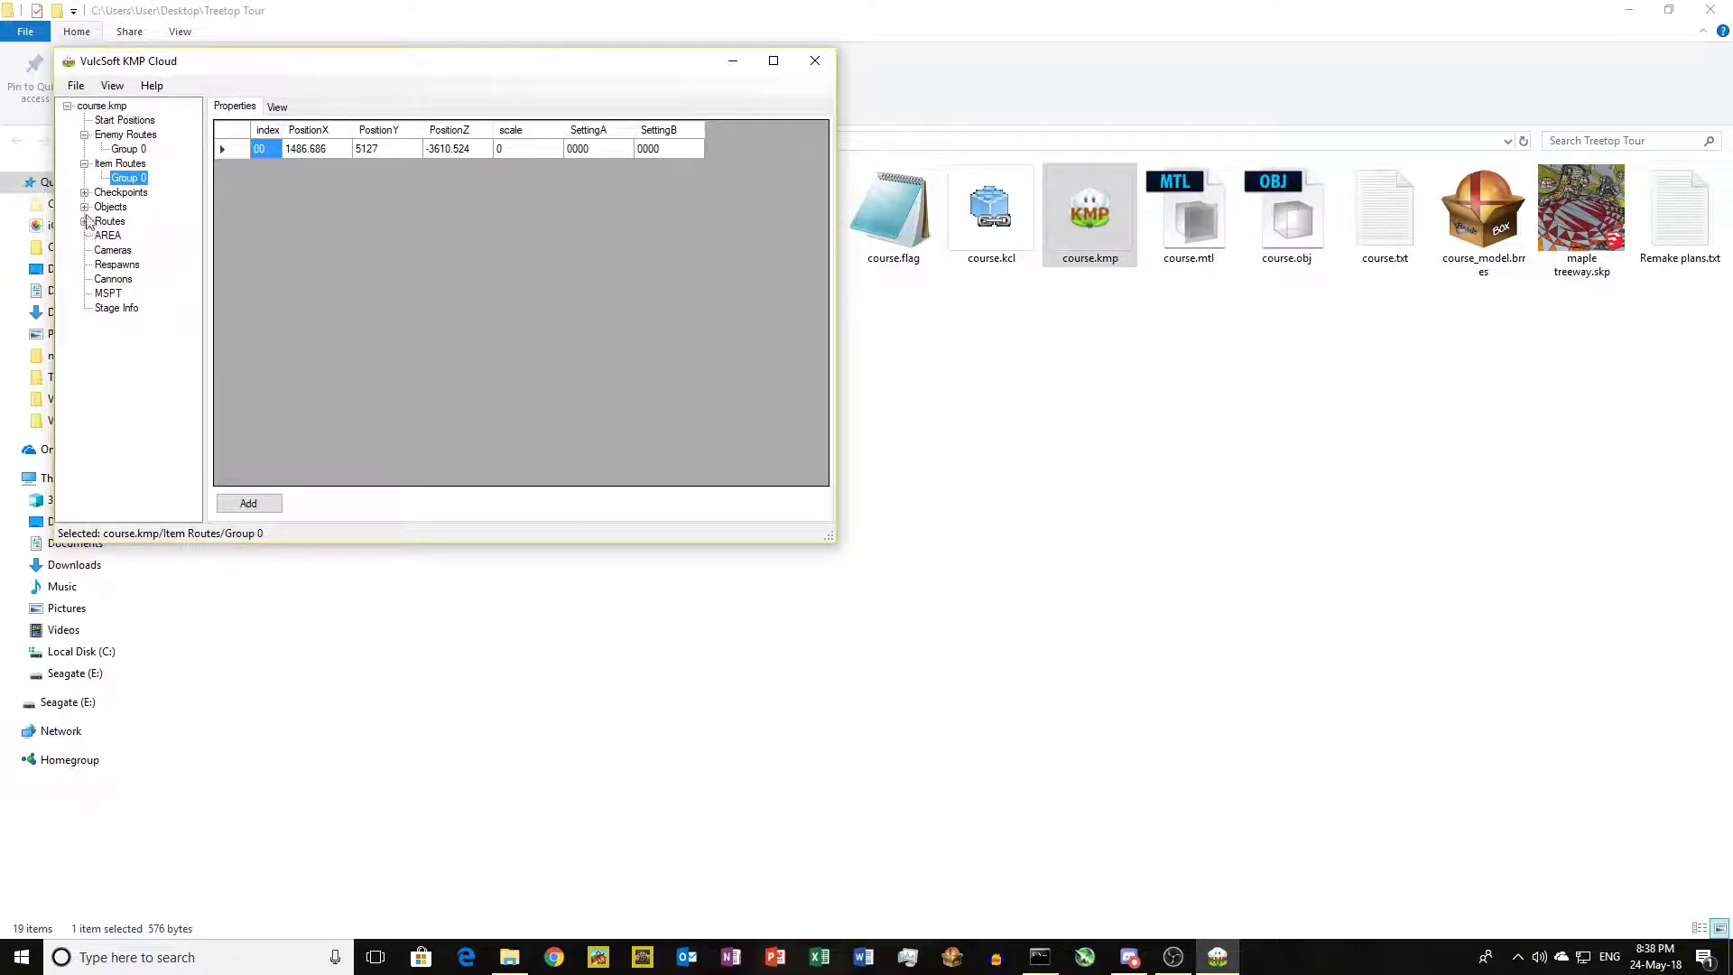
double_click(110, 207)
left_click(117, 222)
left_click(75, 86)
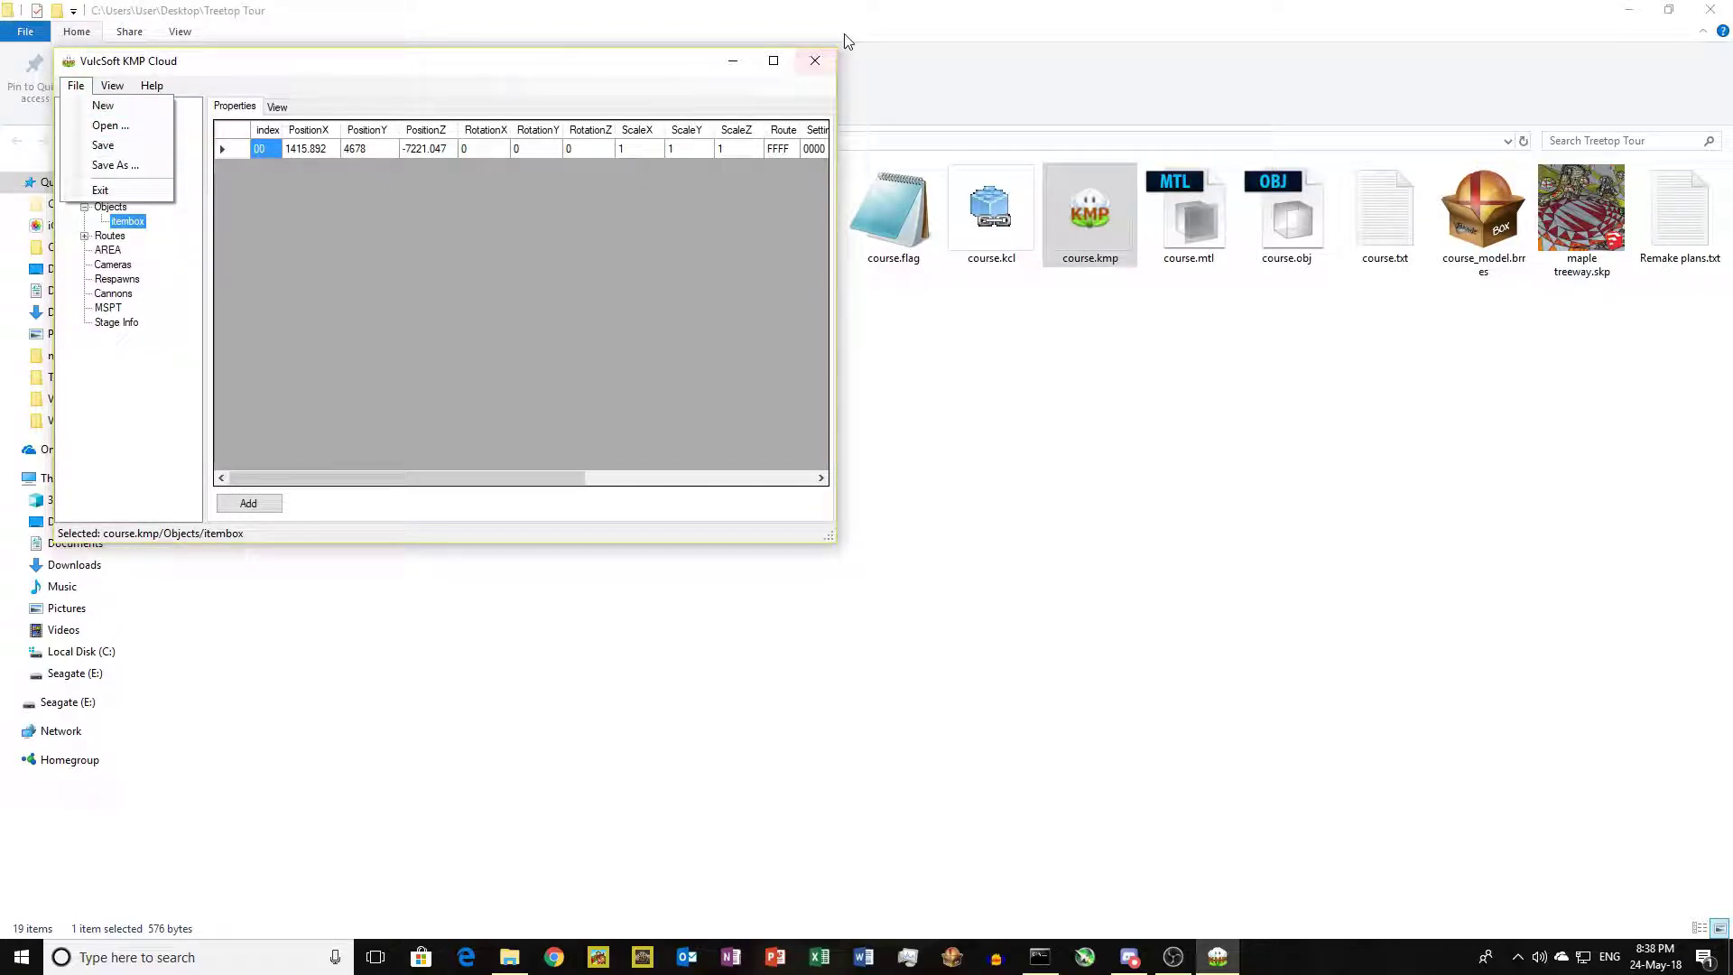
left_click(815, 60)
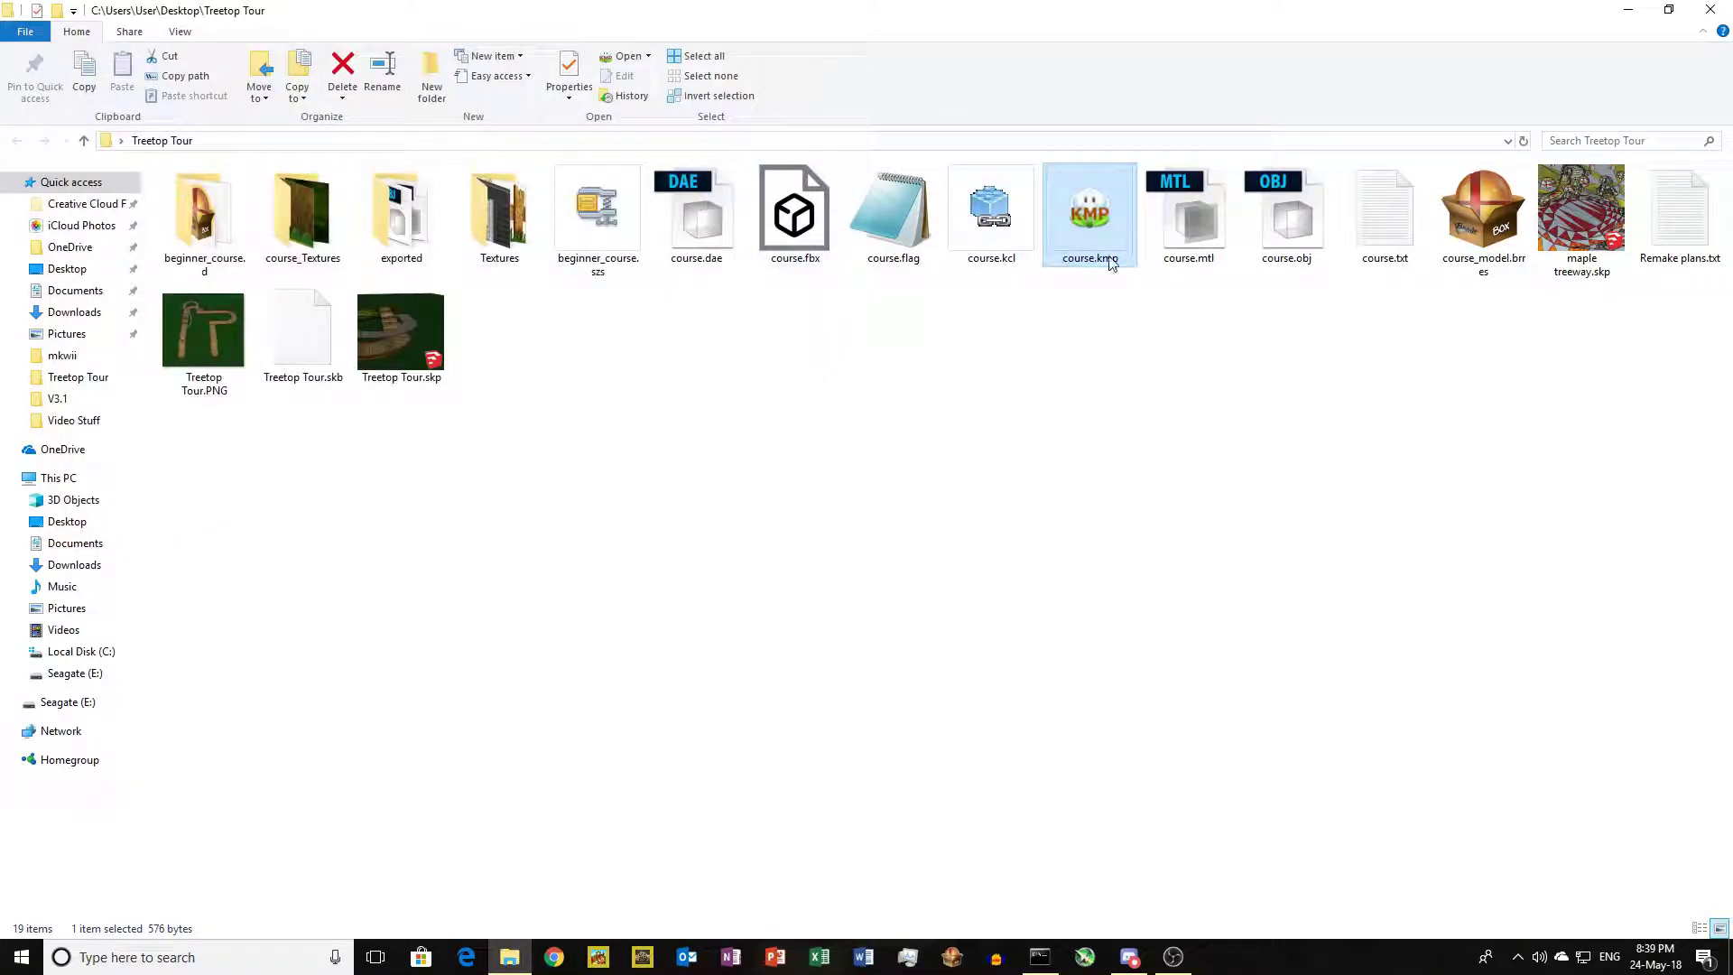
left_click(604, 241)
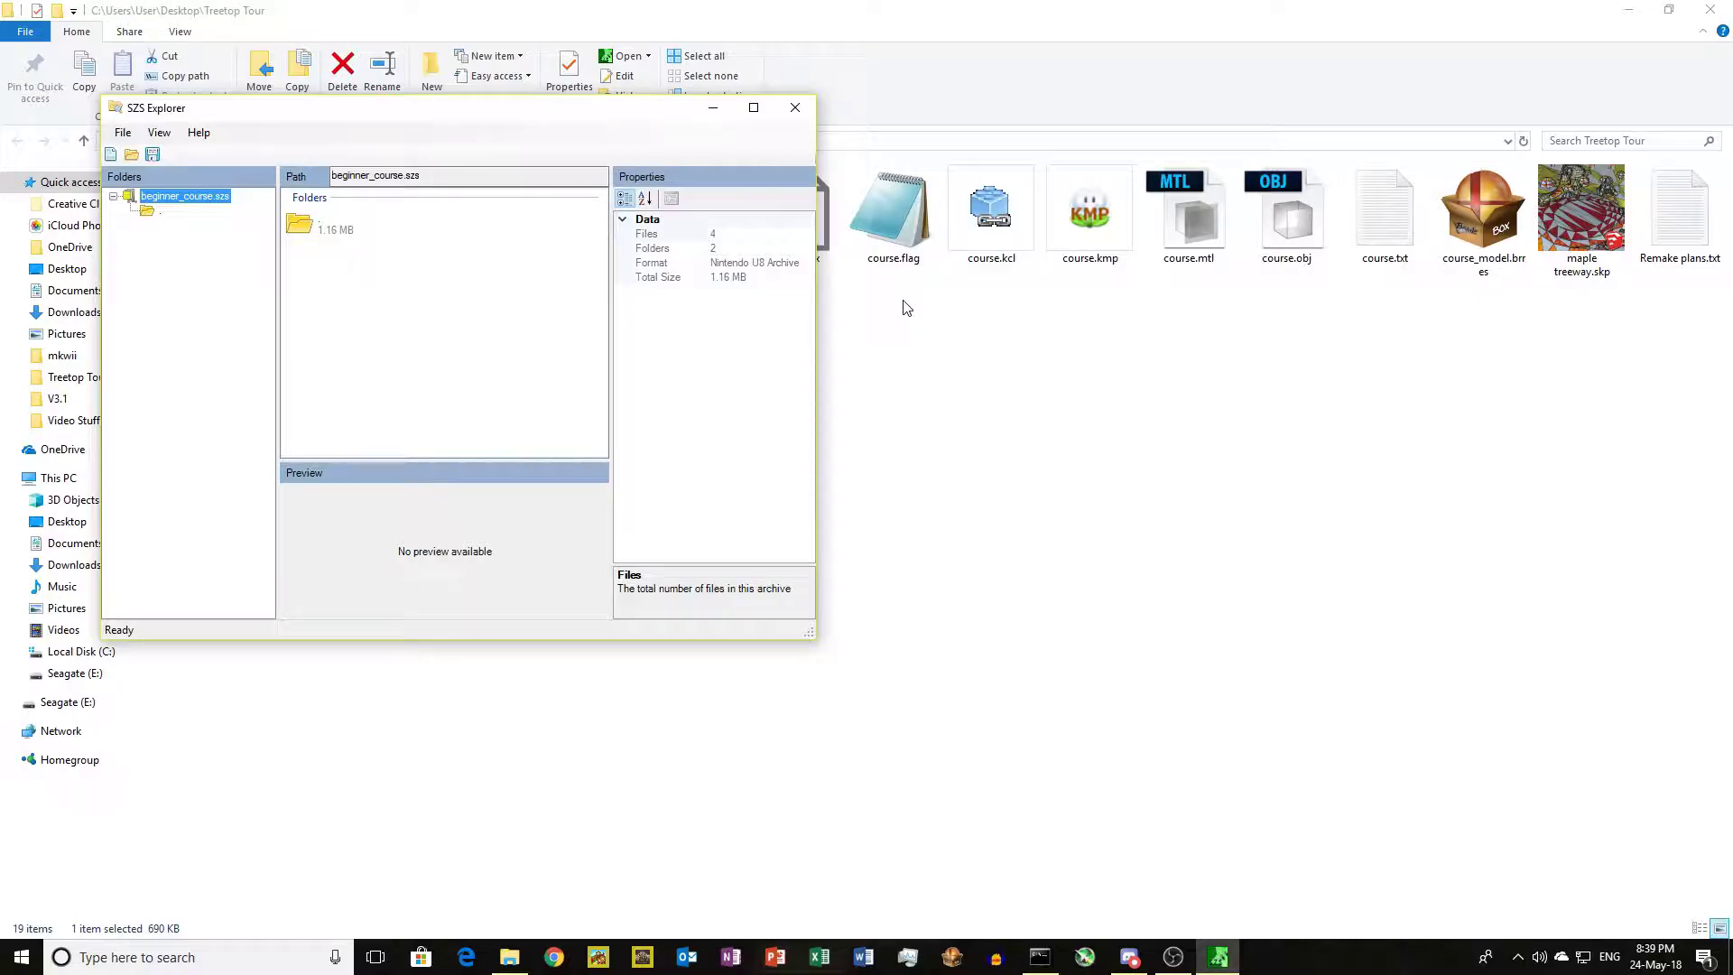
left_click(795, 108)
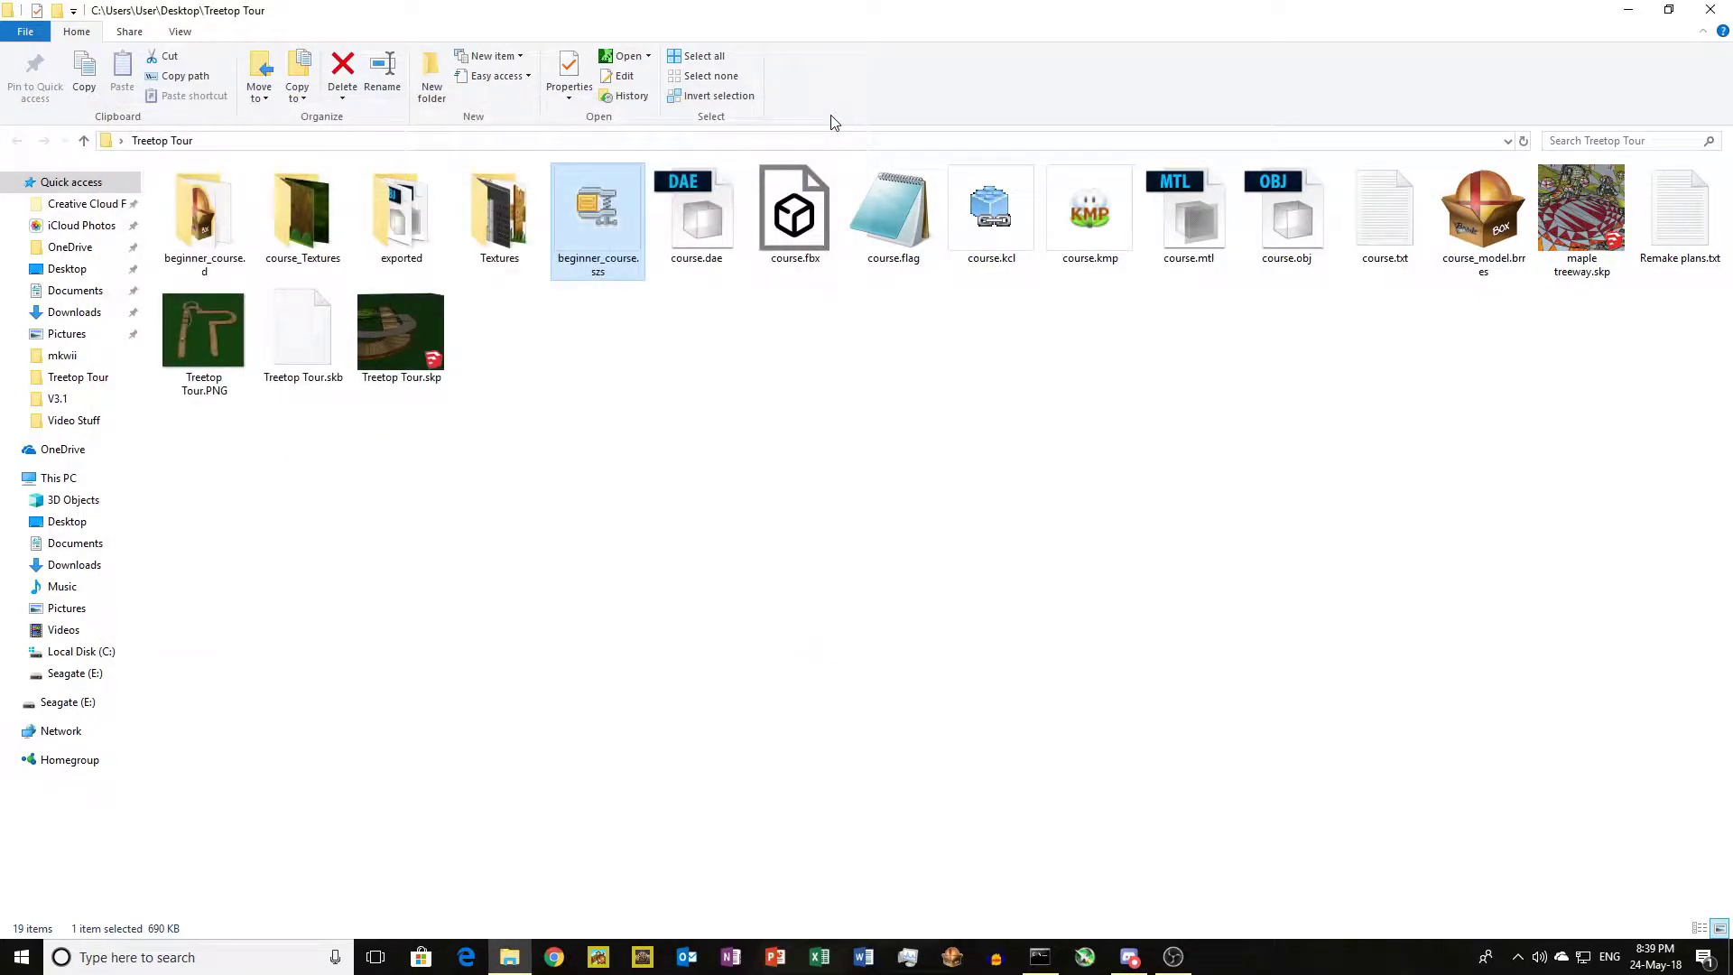